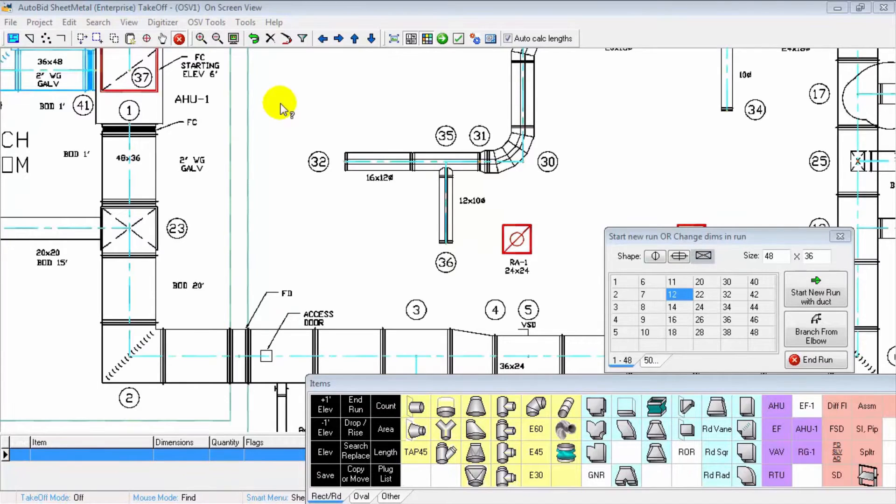
Step: Examine the file formats supported for loading a background drawing, and close the dialog without loading one
scroll(279, 102, "down", 3)
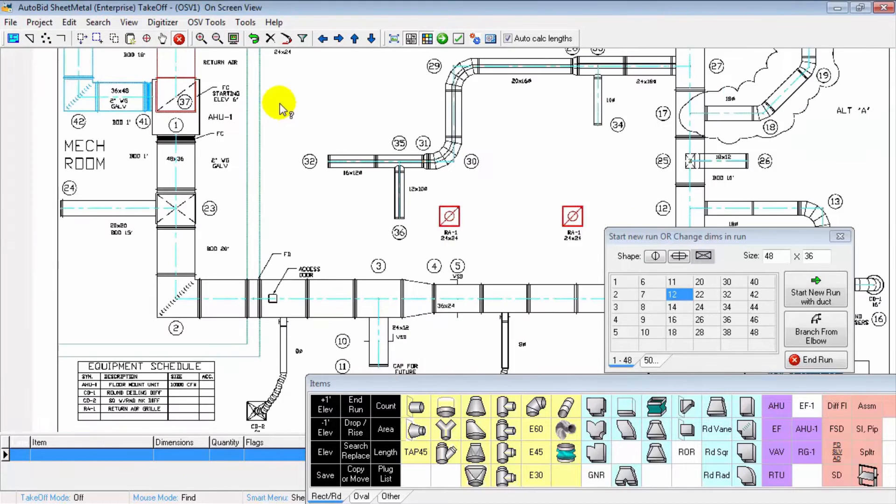
left_click(218, 23)
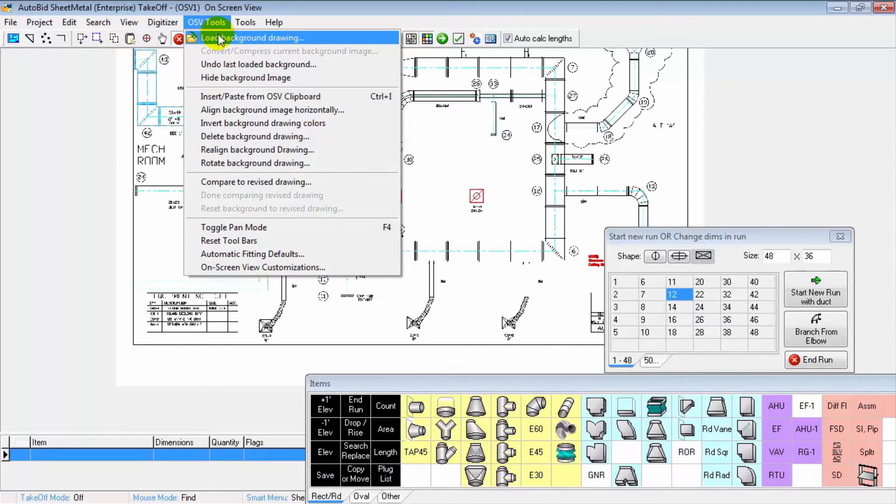
left_click(218, 38)
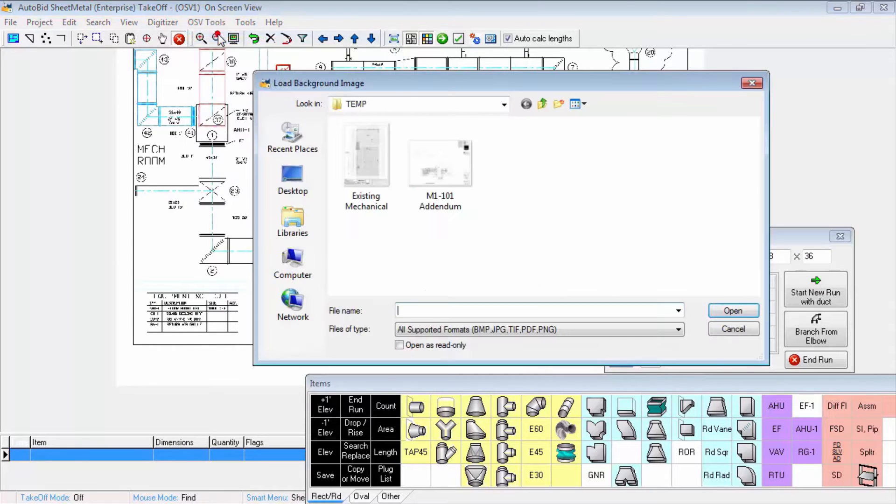
left_click(427, 332)
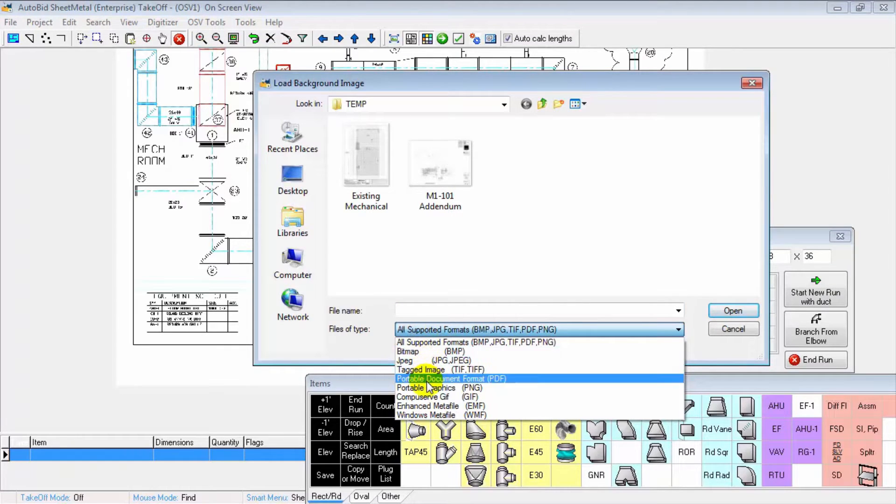
left_click(756, 337)
left_click(733, 329)
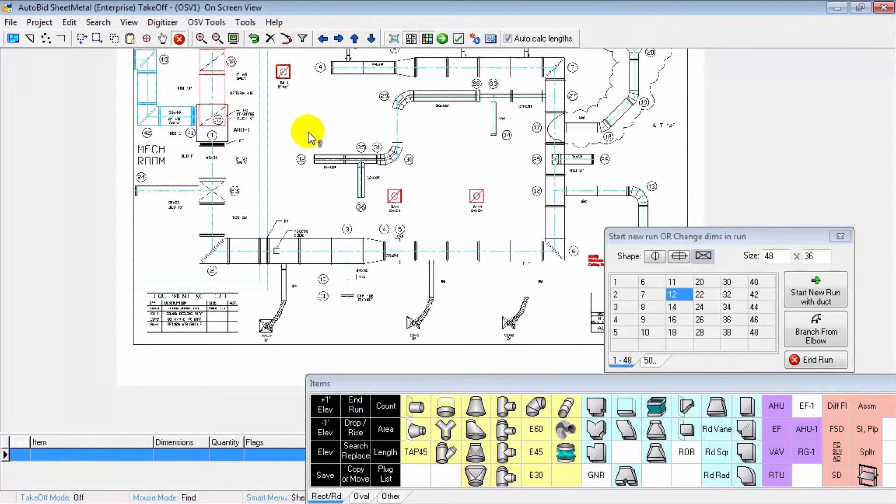
Step: Start a new 48x36 supply run with a Flex Connector at point 1 below AHU-1, using a starting elevation of 1 ft
scroll(311, 133, "up", 3)
scroll(311, 135, "up", 3)
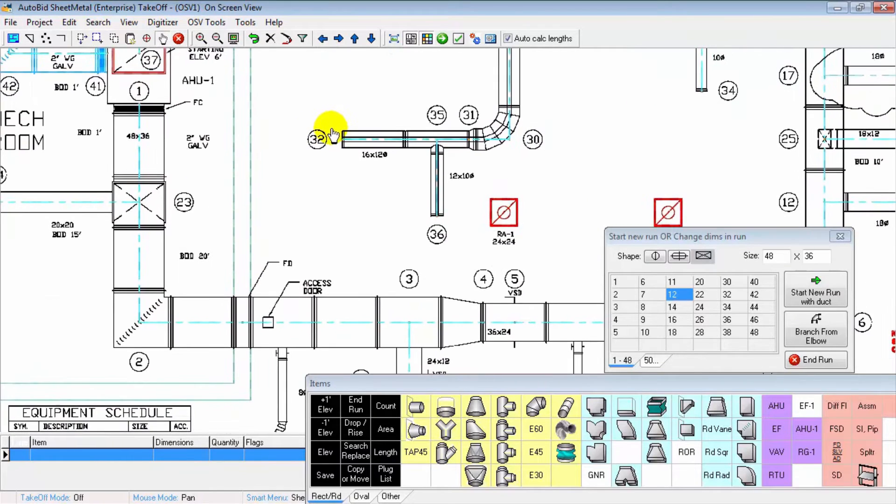
right_click(260, 106)
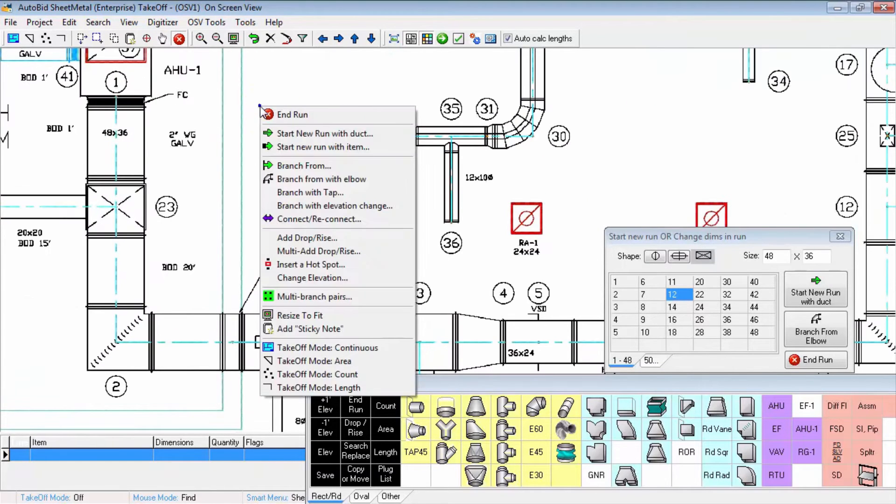
left_click(297, 147)
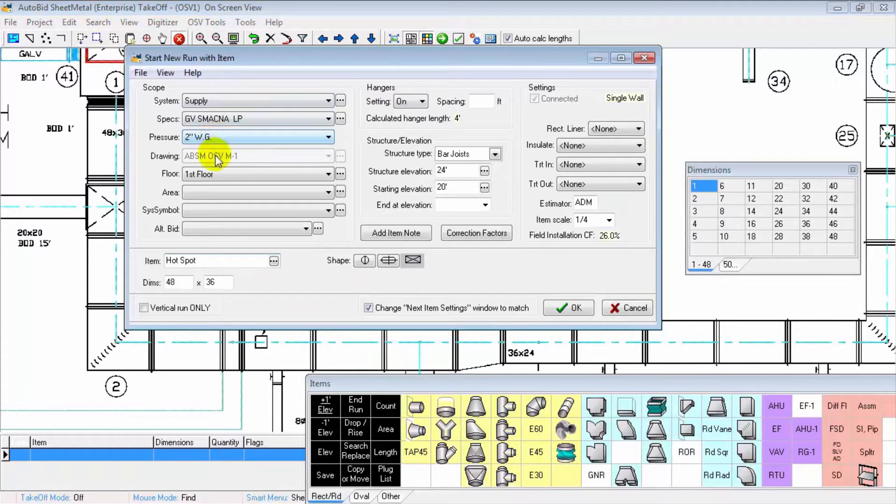
double_click(453, 188)
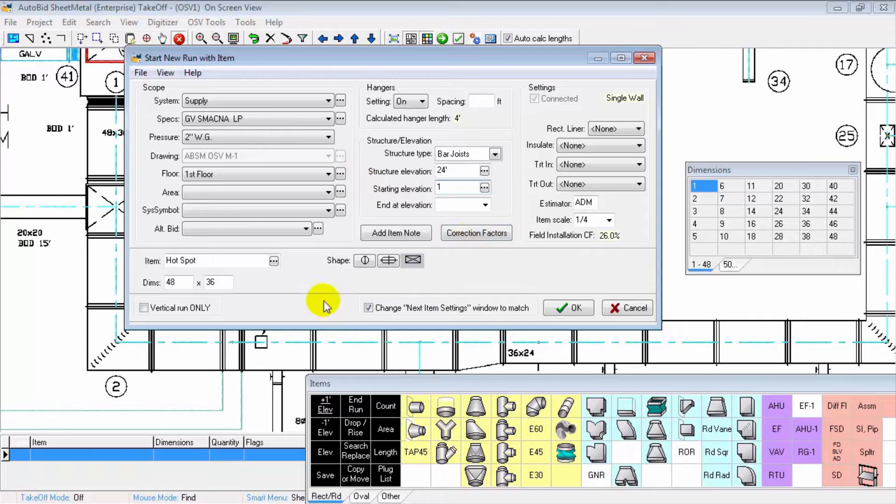
left_click(656, 404)
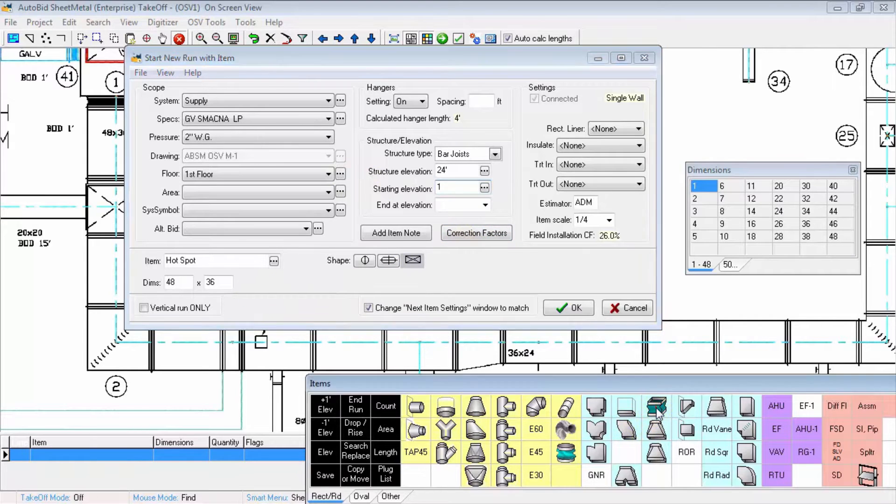
left_click(591, 316)
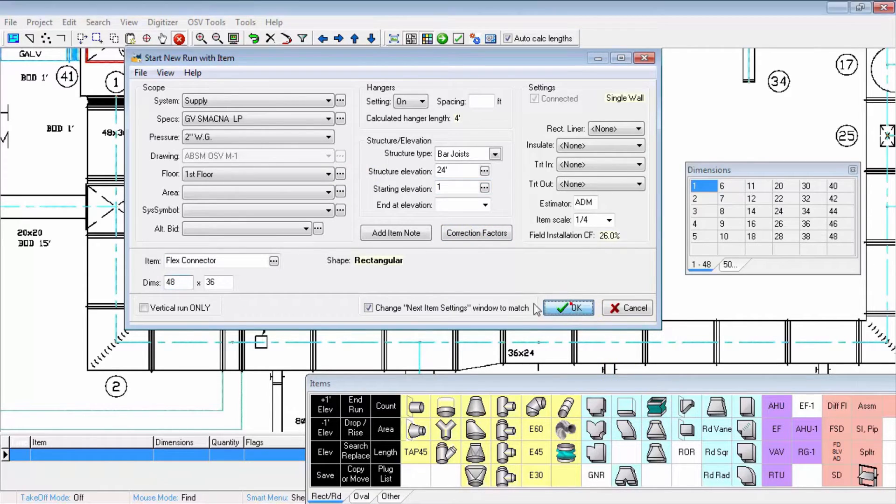
left_click(117, 98)
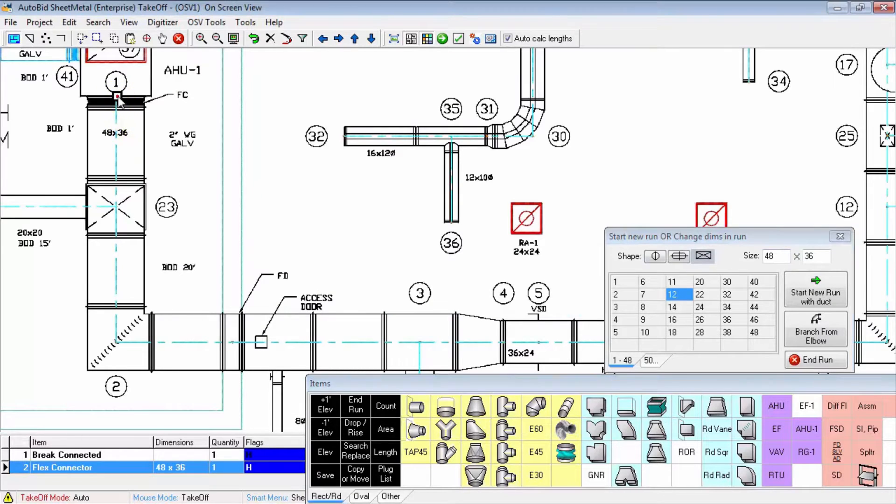
Step: Extend the duct from point 1 to point 23 and change the item elevation there to 20 ft
left_click(117, 211)
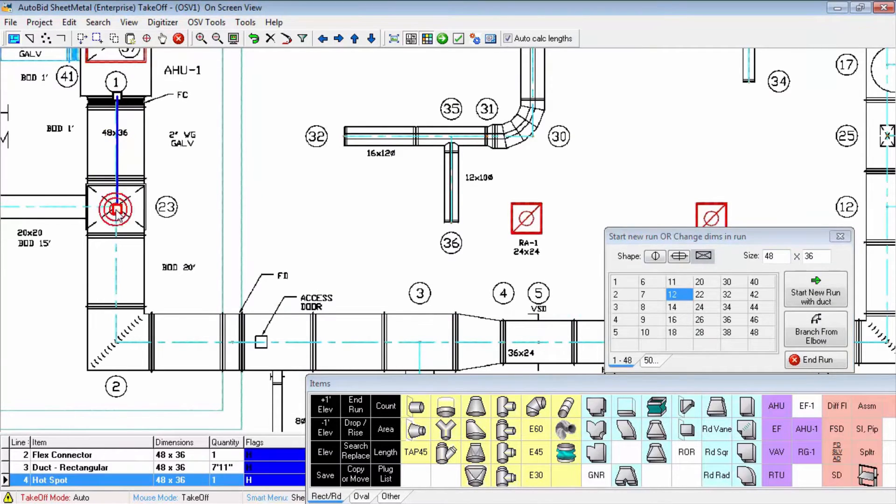
right_click(117, 211)
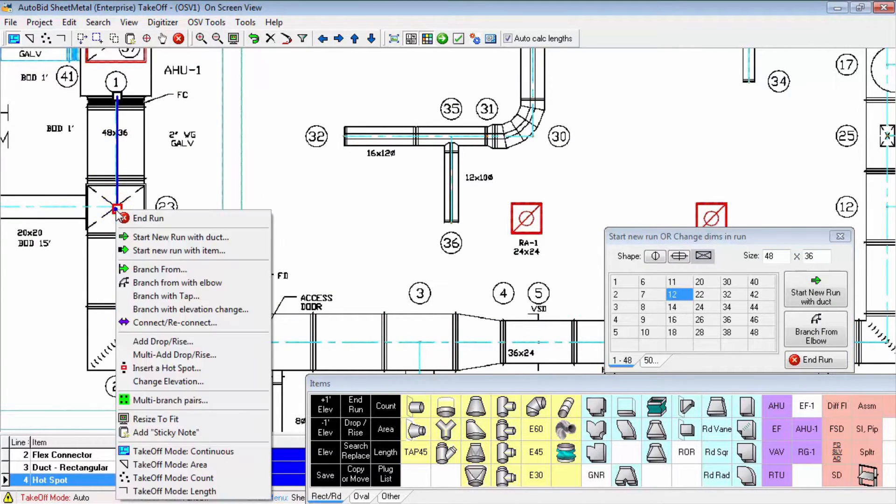
left_click(168, 382)
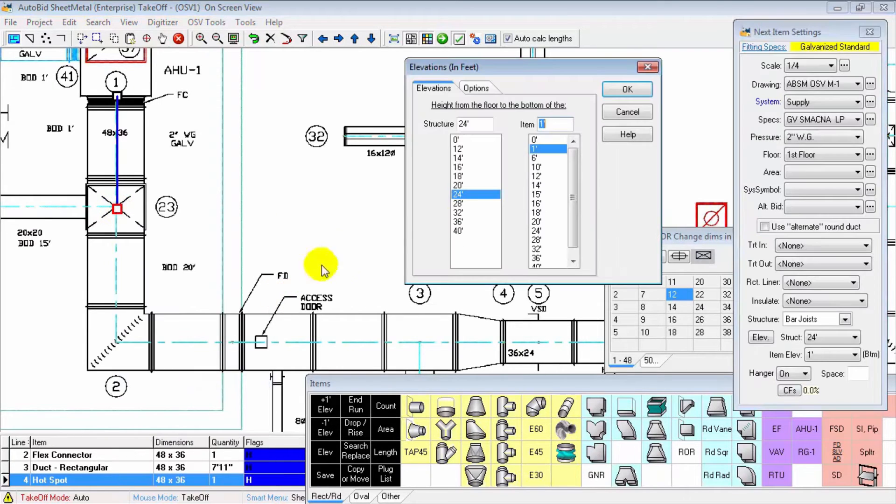
left_click(541, 221)
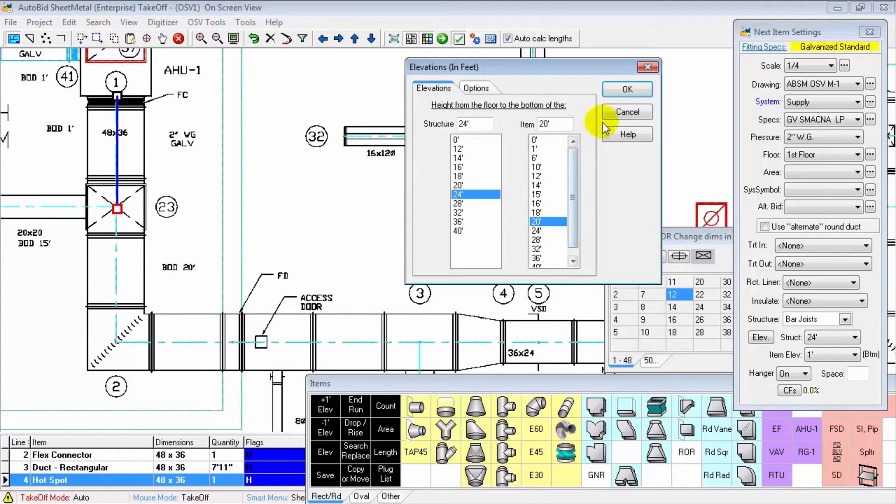
left_click(627, 90)
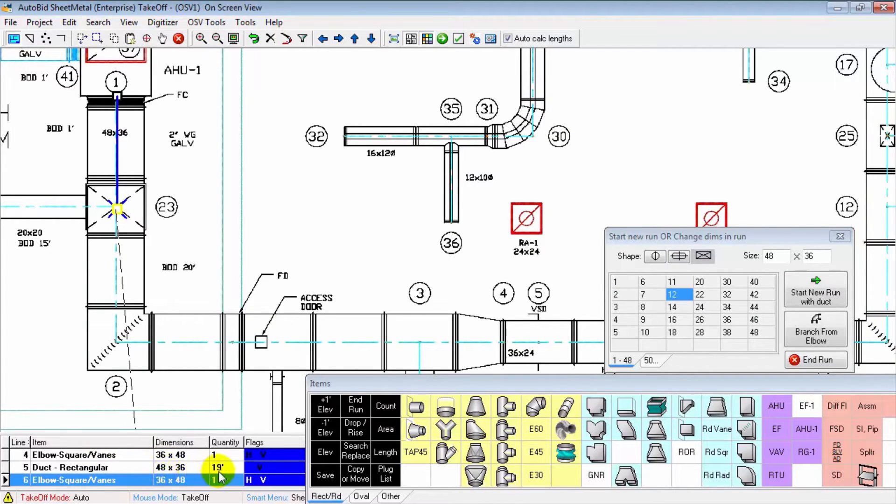
left_click(264, 479)
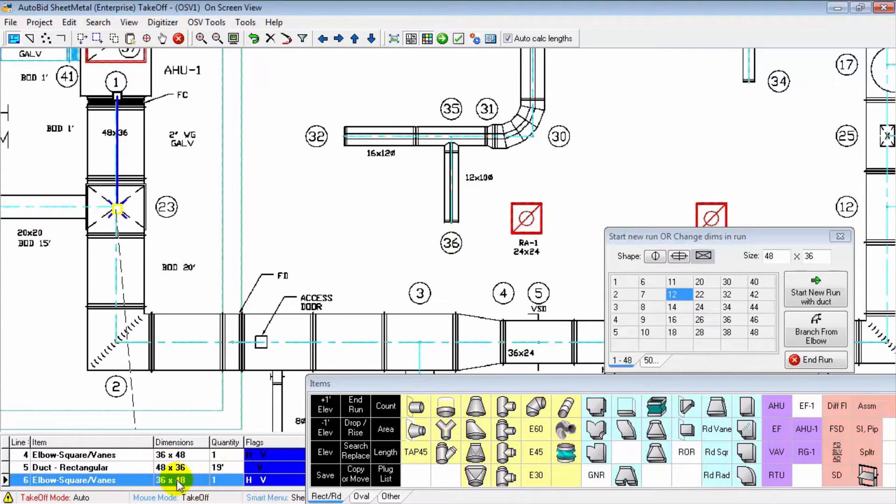
Step: Route the 48x36 duct through corner 2 to the FD location and place the Fire Damper, Slv,AD assembly there
left_click(116, 343)
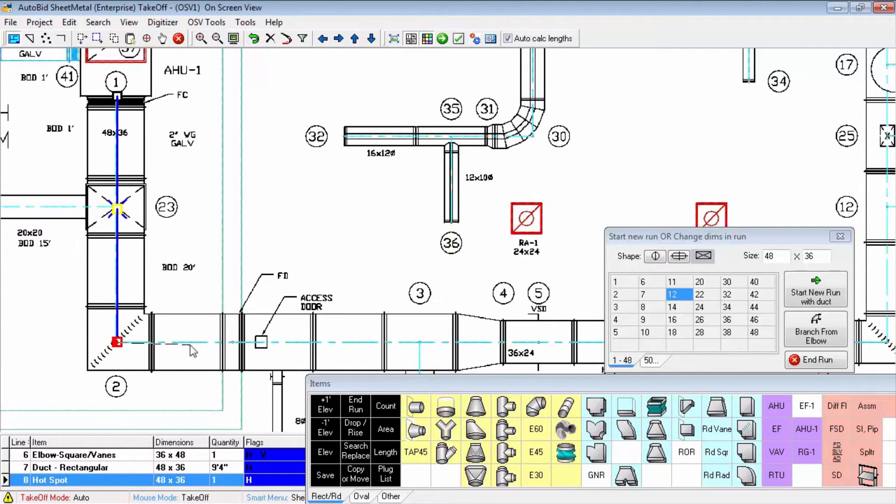
left_click(228, 343)
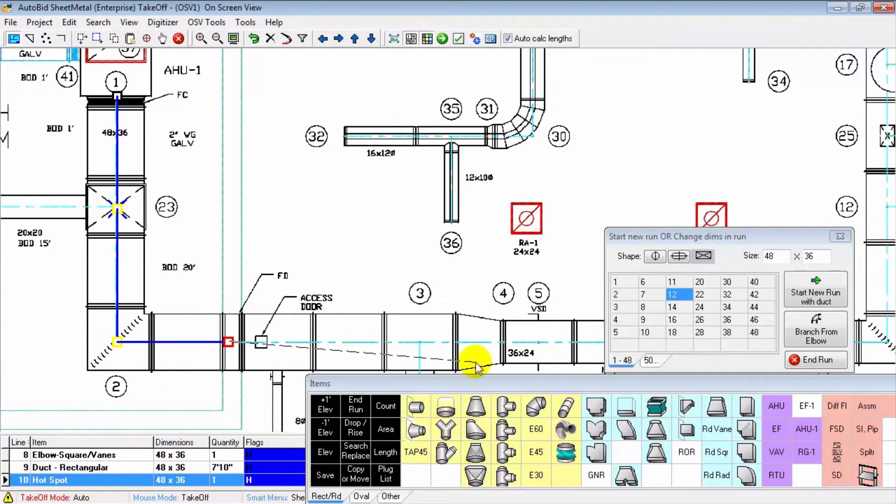
left_click(837, 452)
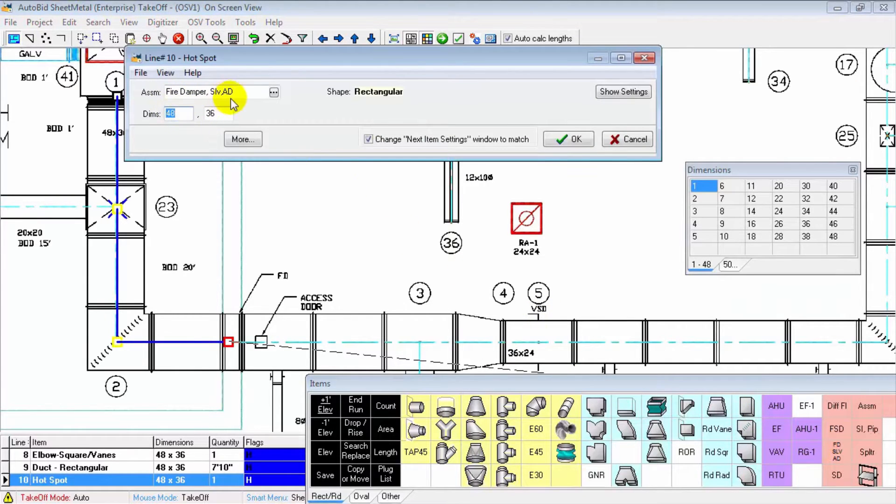
left_click(571, 139)
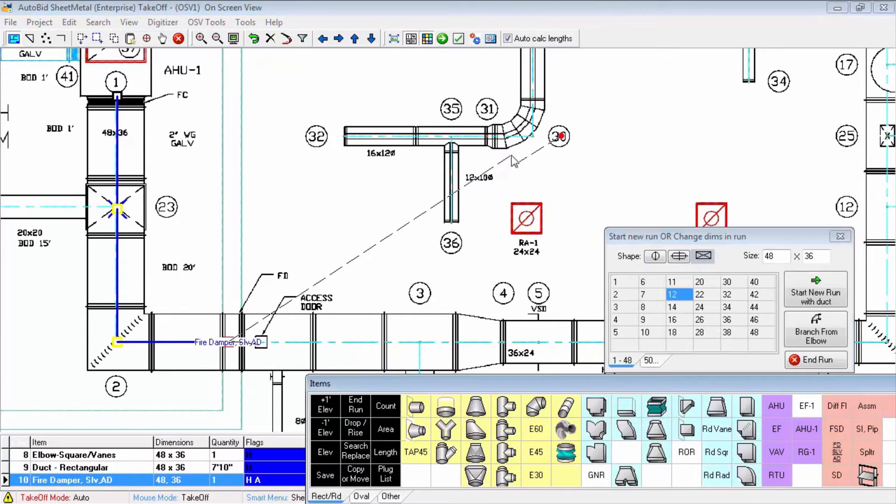
Step: Extend the duct from the fire damper to point 4 and change the run size to 36x24
mouse_move(410, 231)
left_mouse_down()
mouse_move(311, 152)
mouse_move(295, 117)
left_mouse_up()
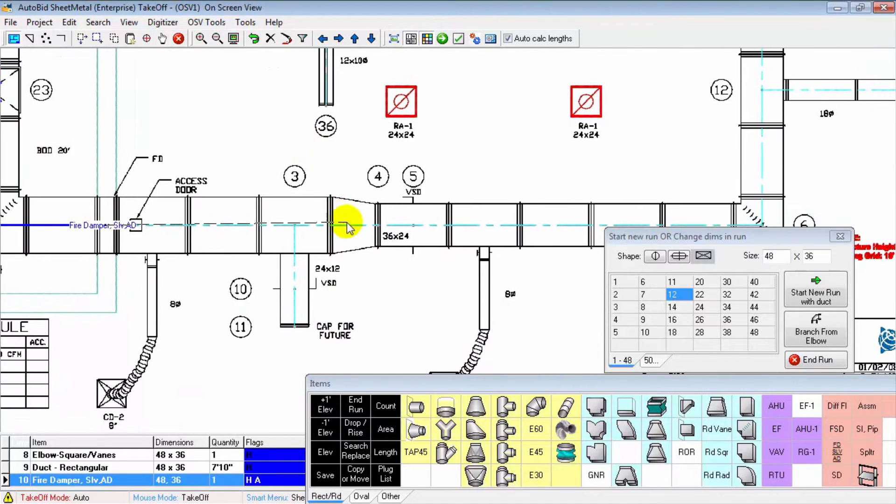
left_click(377, 226)
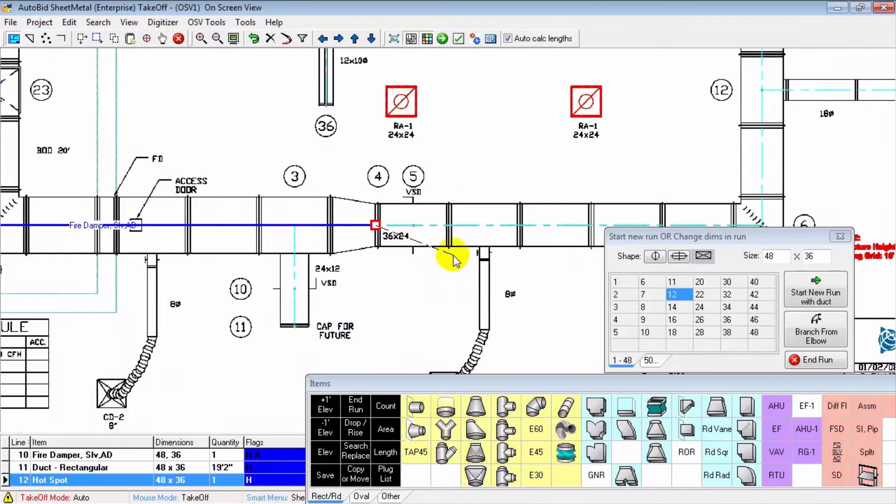
left_click(727, 320)
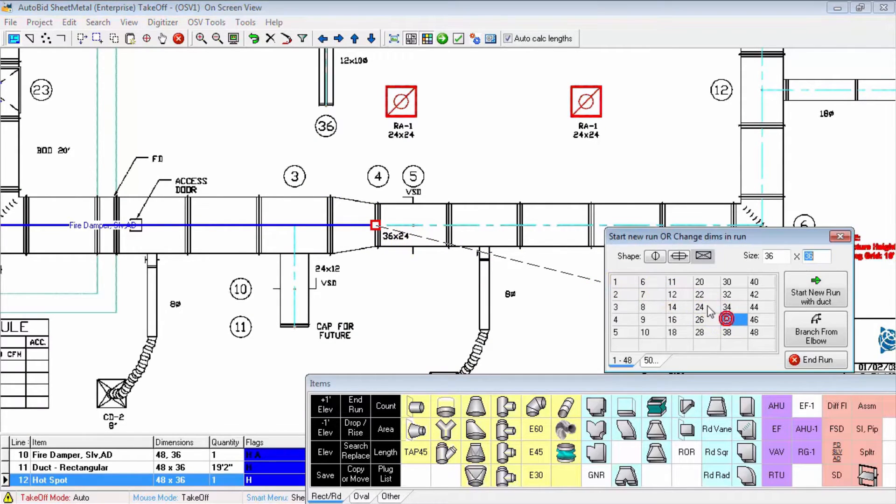
left_click(700, 307)
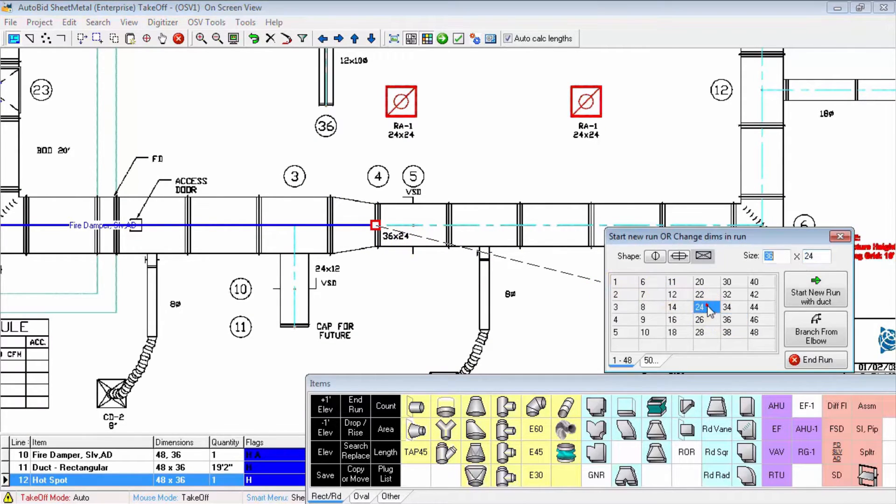
Step: Extend the 36x24 duct to point 5 and place a Hand Damper assembly there
left_click(414, 225)
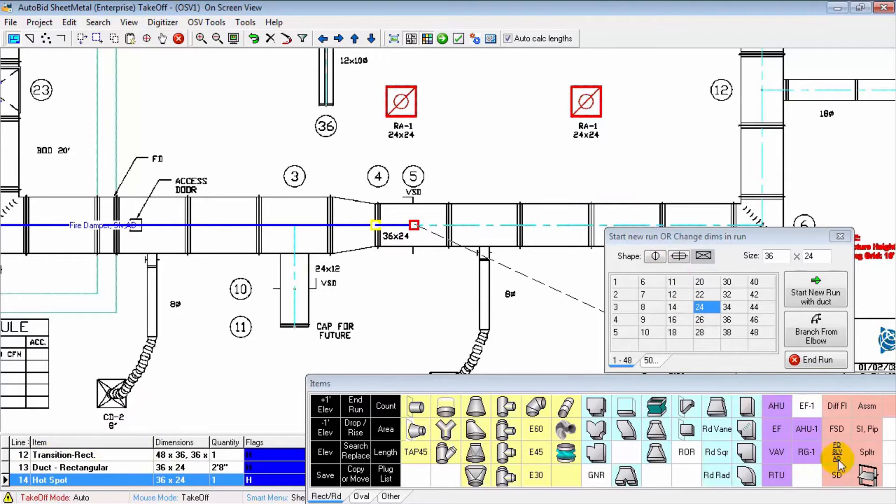
left_click(859, 471)
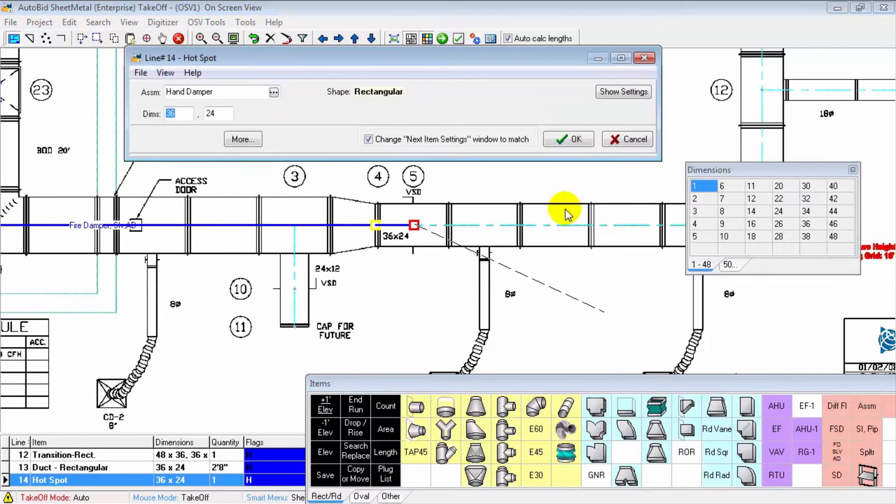
left_click(571, 139)
Step: Route the 36x24 duct from the hand damper through corner 6 and up to corner 7
mouse_move(576, 200)
left_mouse_down()
mouse_move(461, 177)
mouse_move(140, 164)
left_mouse_up()
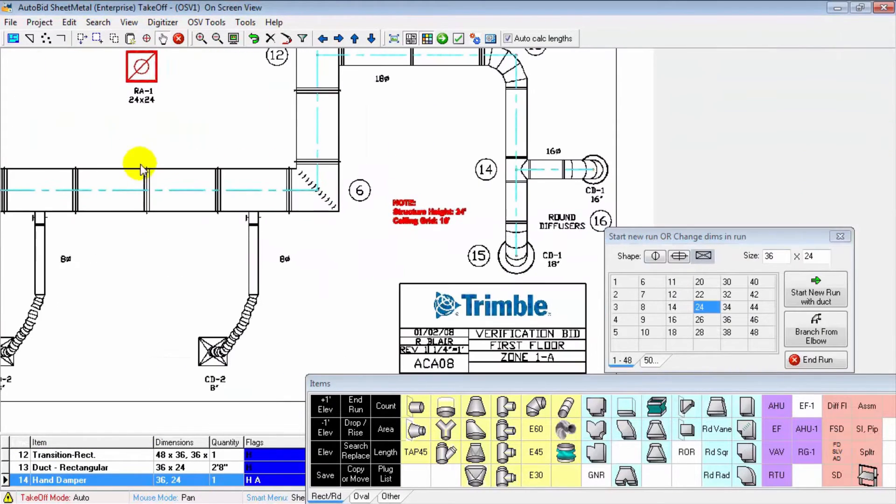
left_click(317, 189)
left_click_drag(255, 94, 286, 269)
scroll(296, 149, "down", 2)
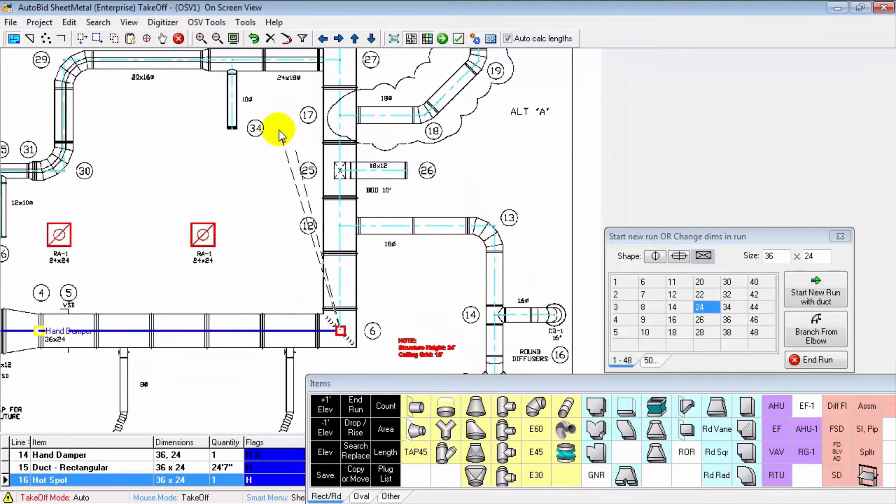
left_click_drag(280, 135, 277, 262)
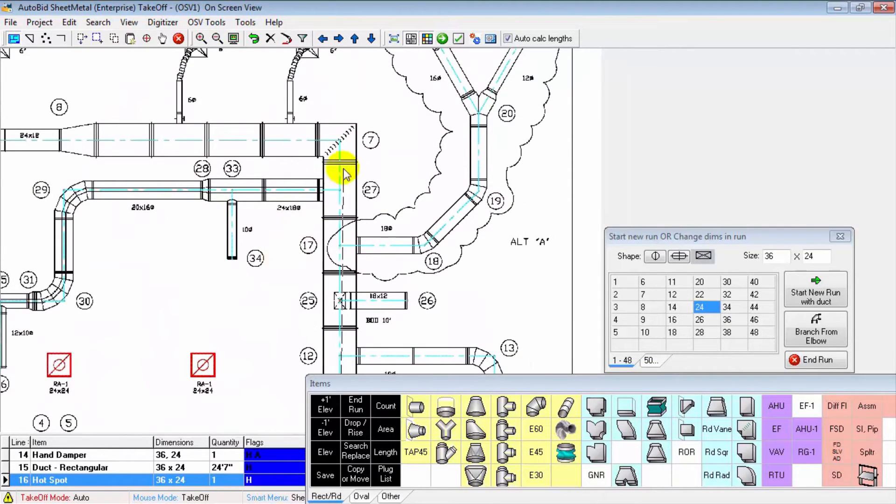
left_click(341, 142)
Step: Extend the duct from corner 7 to point 8, change the size to 24x12, and continue the run to point 9
mouse_move(106, 140)
left_mouse_down()
mouse_move(406, 140)
mouse_move(386, 140)
left_mouse_up()
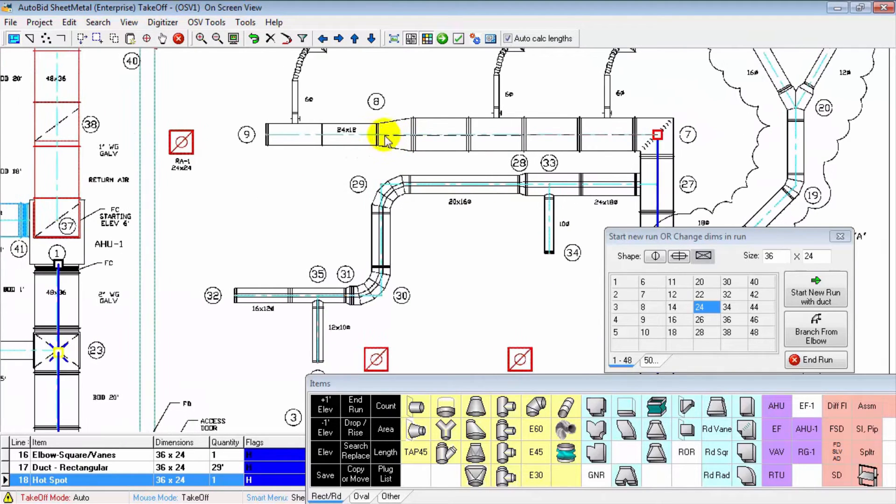
left_click(374, 135)
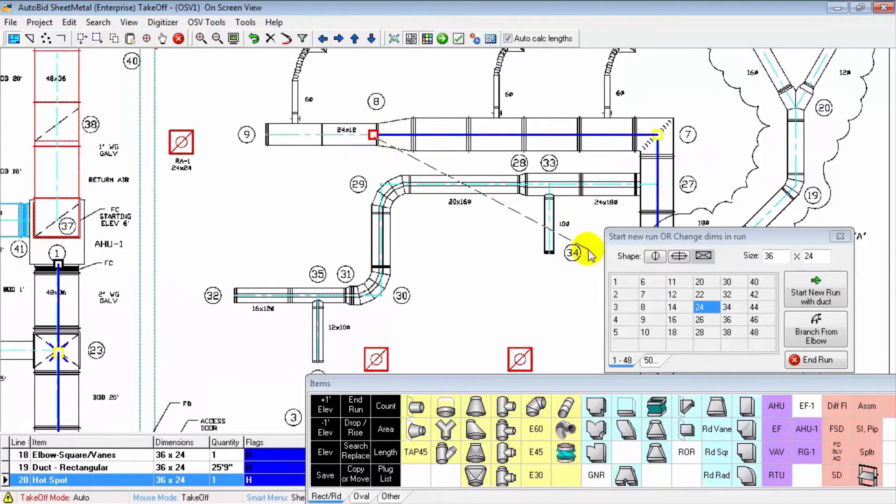
left_click(700, 307)
left_click(673, 294)
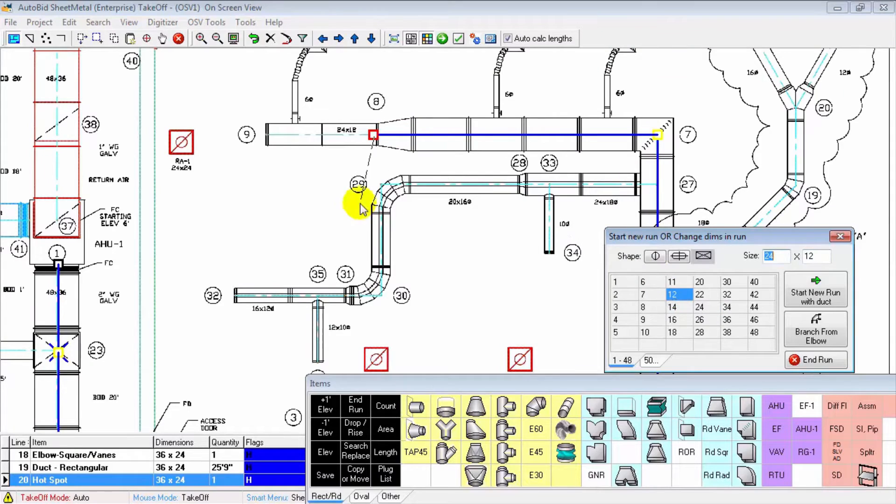
left_click(267, 138)
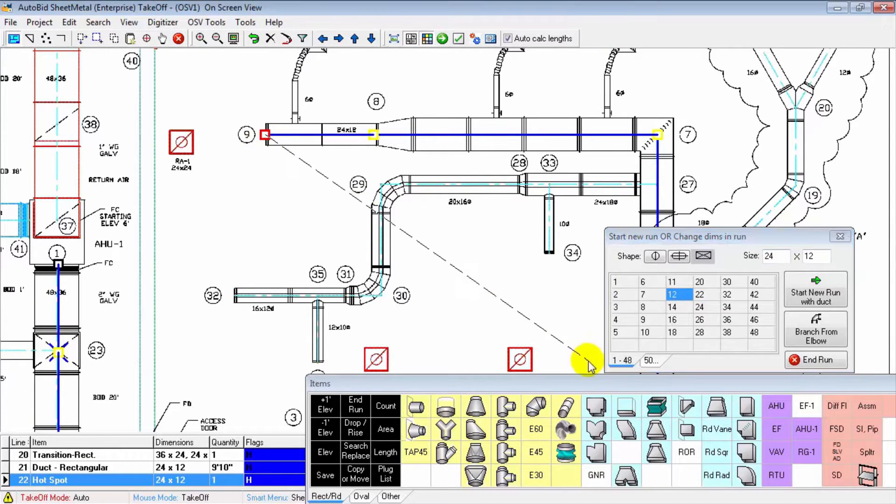
Step: Finish the 24x12 run at point 9 with an End Cap
left_click(623, 404)
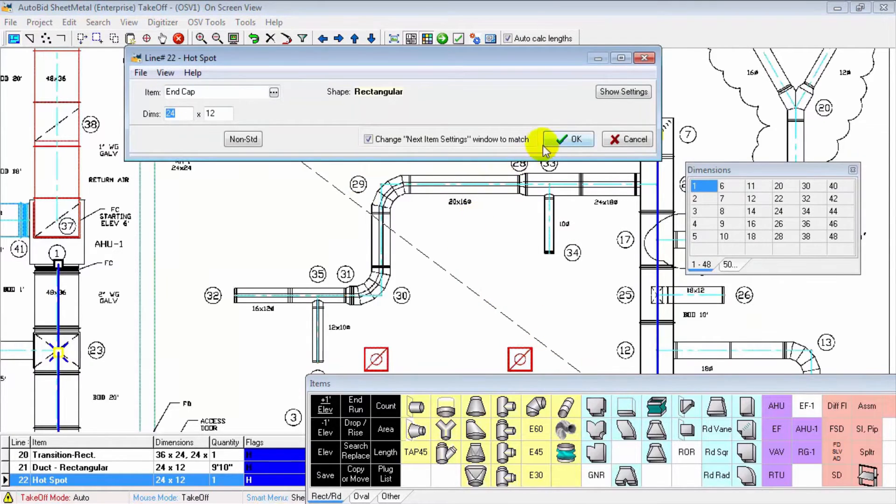
left_click(559, 140)
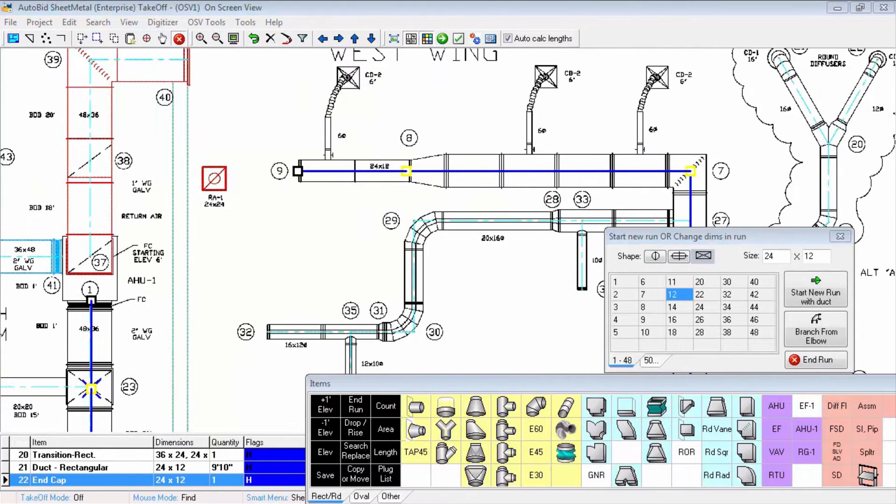
Step: Branch an 18-inch diameter round duct from the main at point 12 through points 13 and 14 to the diffuser at point 15
mouse_move(514, 277)
left_mouse_down()
mouse_move(367, 191)
mouse_move(291, 162)
left_mouse_up()
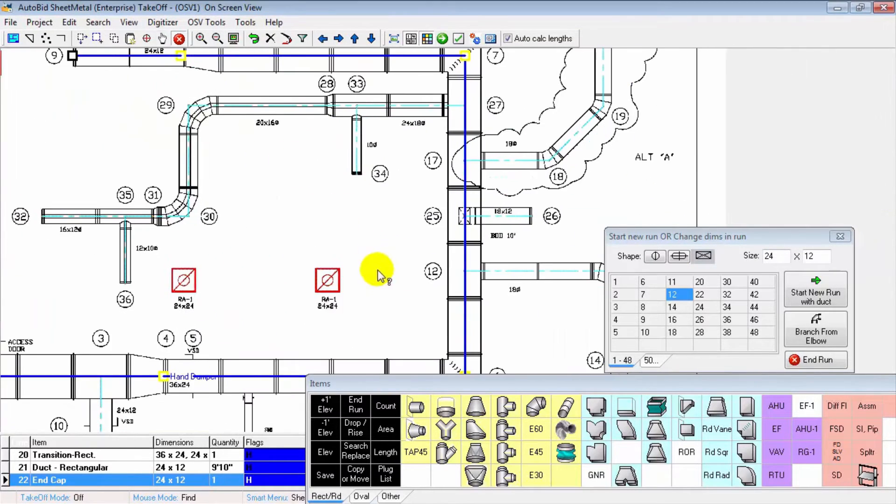
mouse_move(379, 273)
left_mouse_down()
mouse_move(311, 172)
mouse_move(261, 127)
left_mouse_up()
mouse_move(424, 199)
left_mouse_down()
mouse_move(370, 211)
mouse_move(316, 202)
left_mouse_up()
scroll(369, 211, "up", 1)
scroll(316, 202, "up", 1)
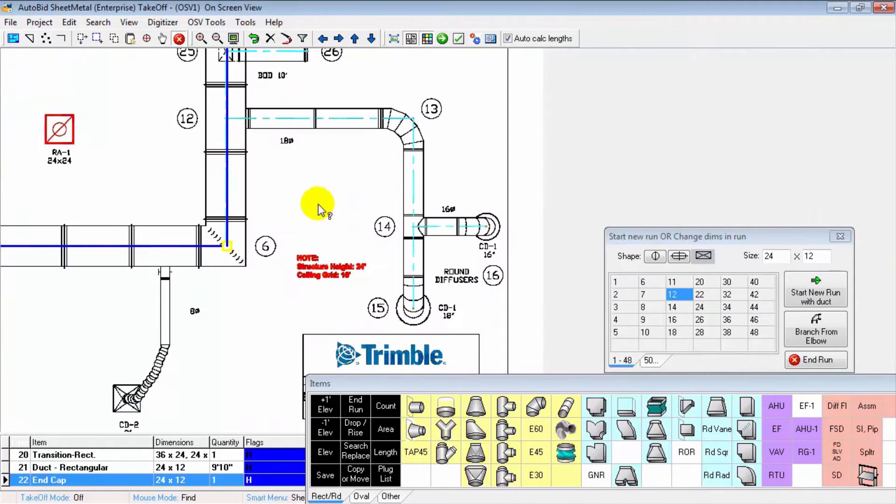
right_click(500, 157)
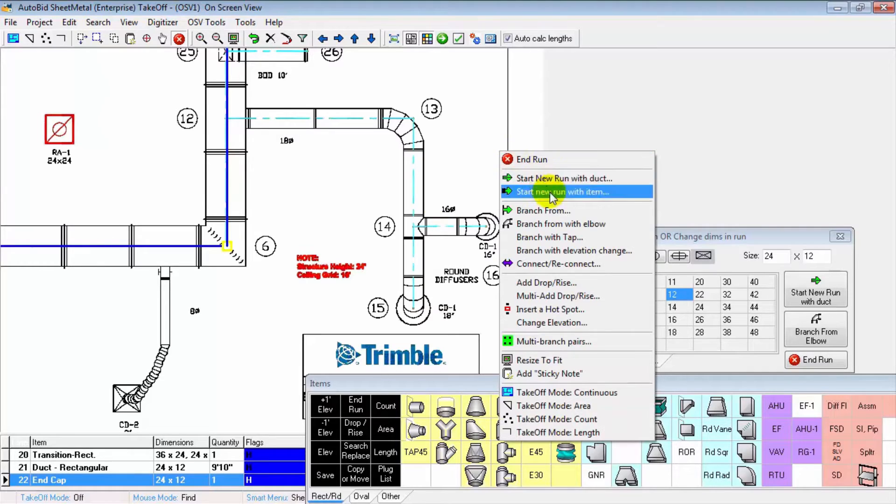
left_click(552, 210)
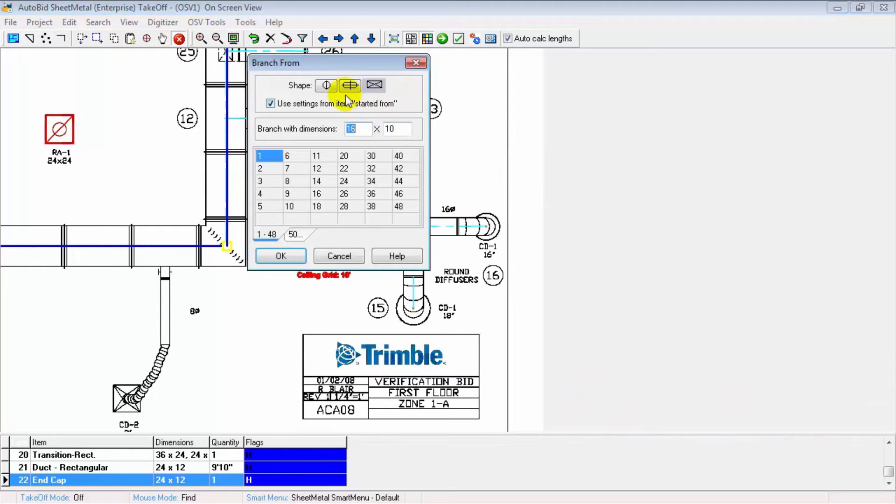
left_click(329, 86)
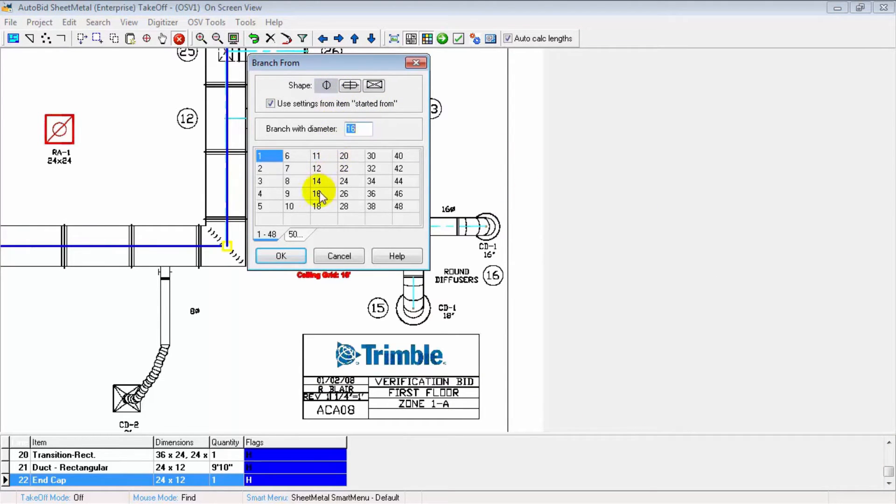
double_click(325, 208)
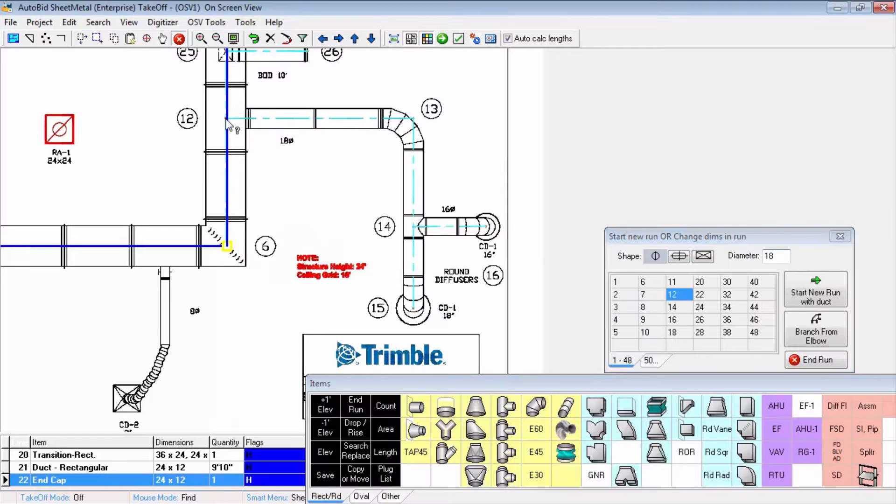
left_click(413, 118)
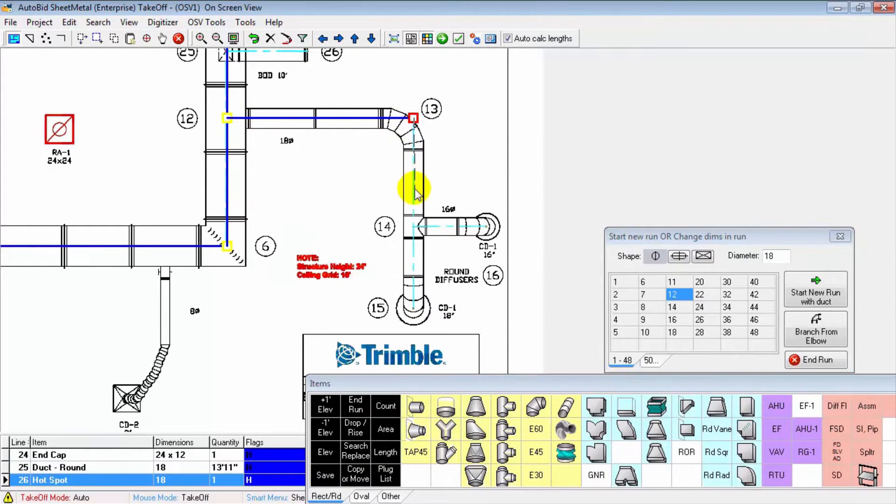
left_click(414, 227)
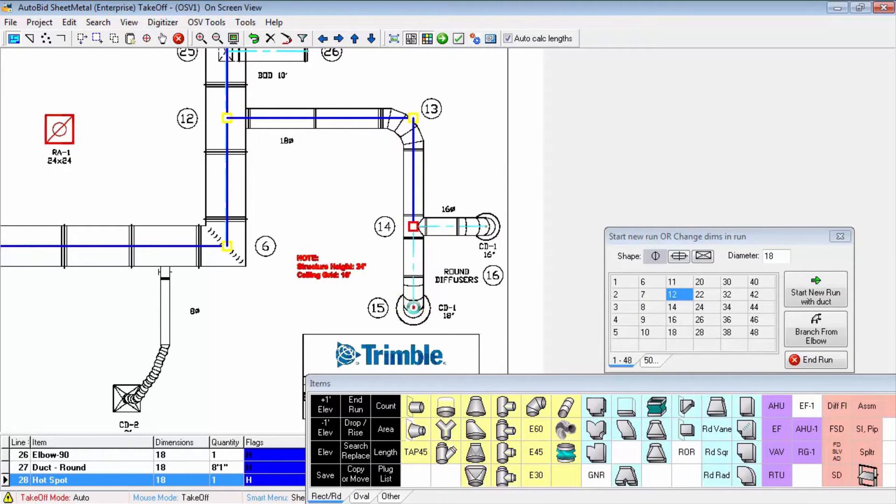
left_click(413, 307)
Step: Branch a 16-inch diameter round duct from point 14 to the diffuser at point 16, and check the tap items at points 12 and 14
right_click(414, 307)
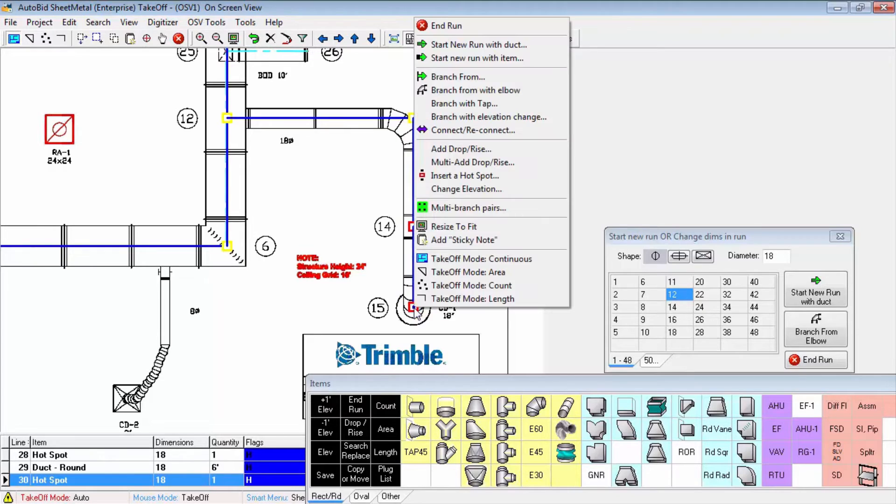
left_click(467, 77)
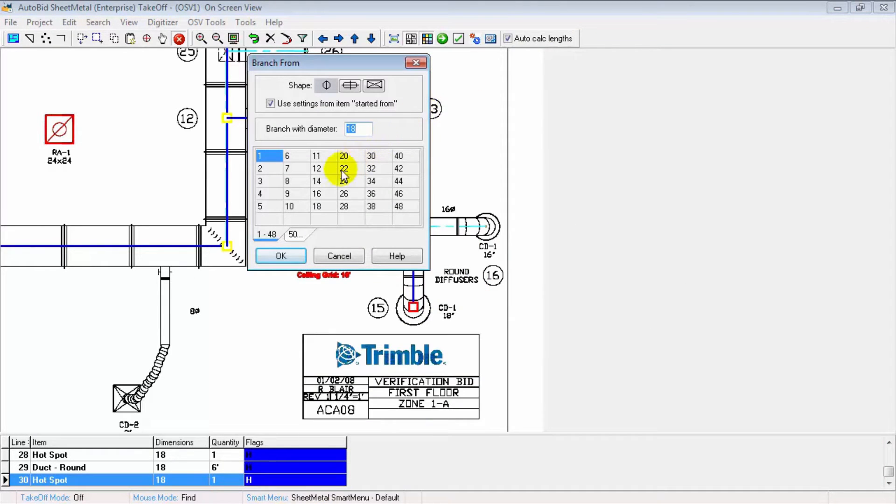
double_click(318, 192)
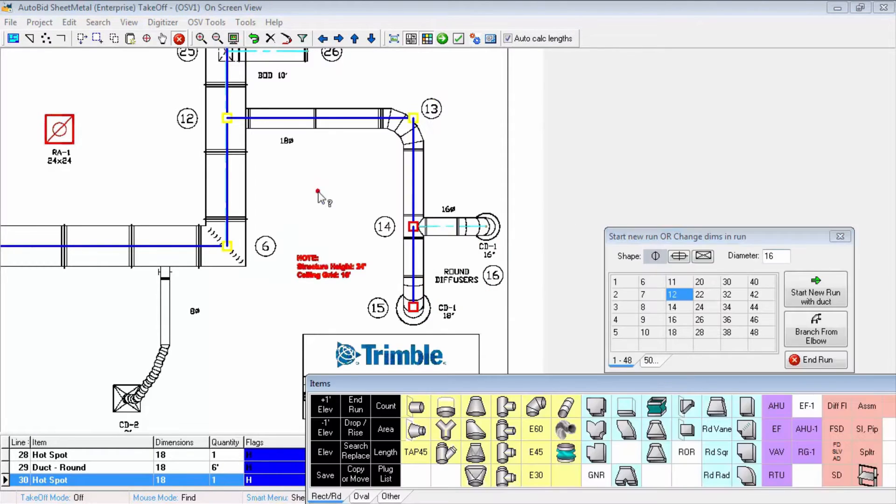
left_click(414, 228)
left_click(487, 228)
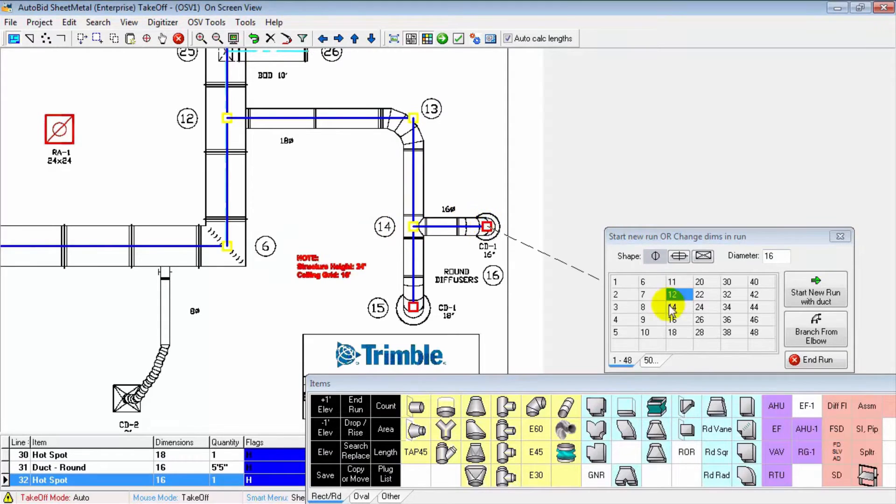
left_click(799, 359)
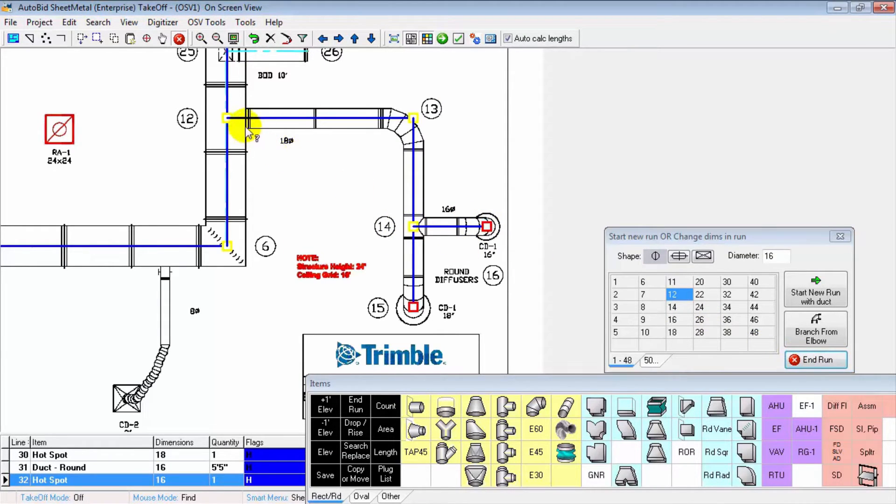
left_click(228, 120)
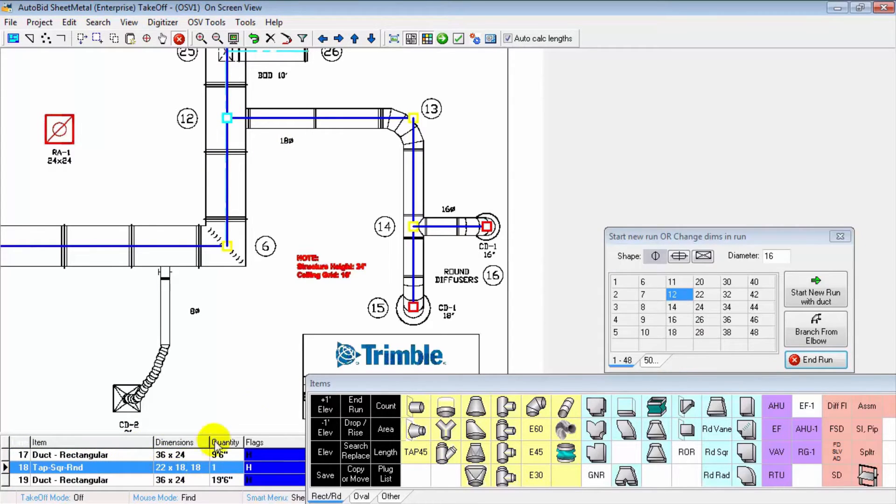
left_click(415, 226)
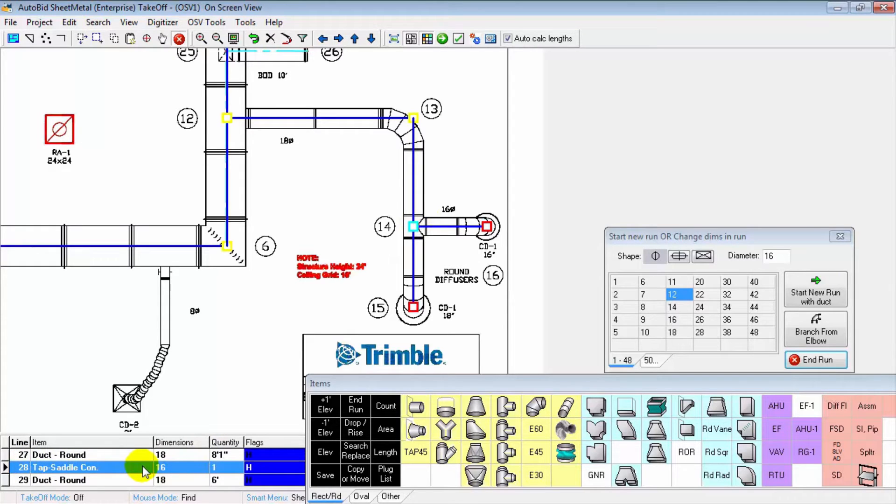
Step: Use multi-branch pairs to add three 8-inch diameter round branches from the main between points 2 and 6 to the CD-2 flex connections
mouse_move(150, 147)
left_mouse_down()
mouse_move(402, 118)
mouse_move(422, 95)
left_mouse_up()
mouse_move(276, 279)
left_mouse_down()
mouse_move(366, 246)
mouse_move(422, 202)
left_mouse_up()
right_click(423, 202)
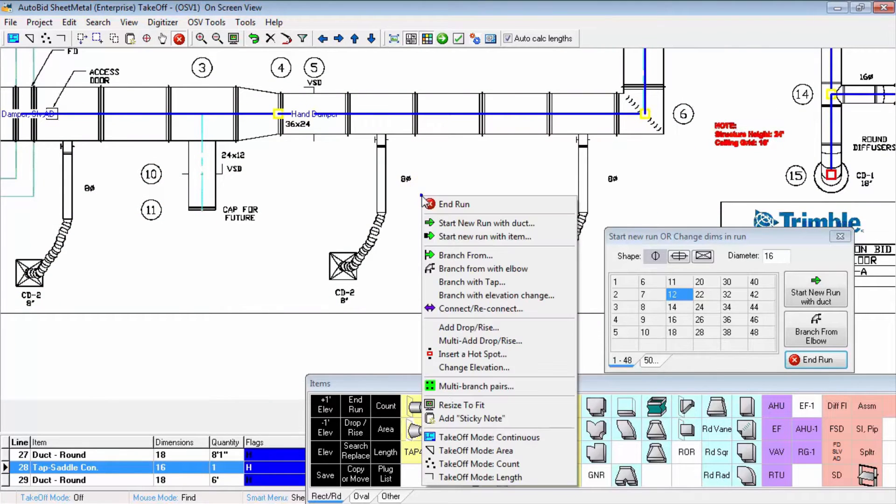
left_click(446, 387)
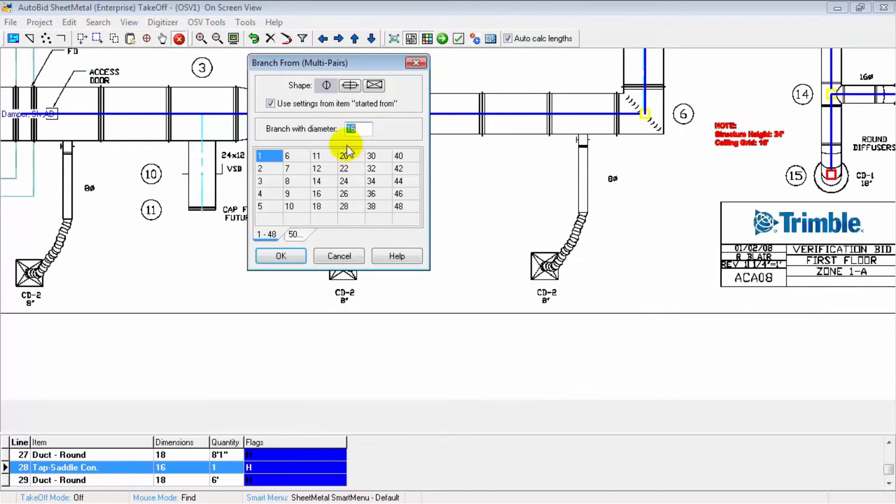
double_click(290, 181)
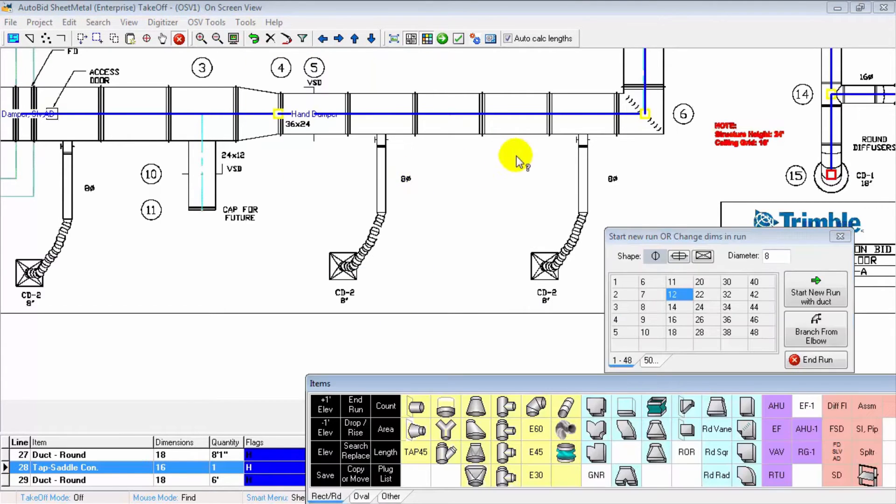
left_click(583, 112)
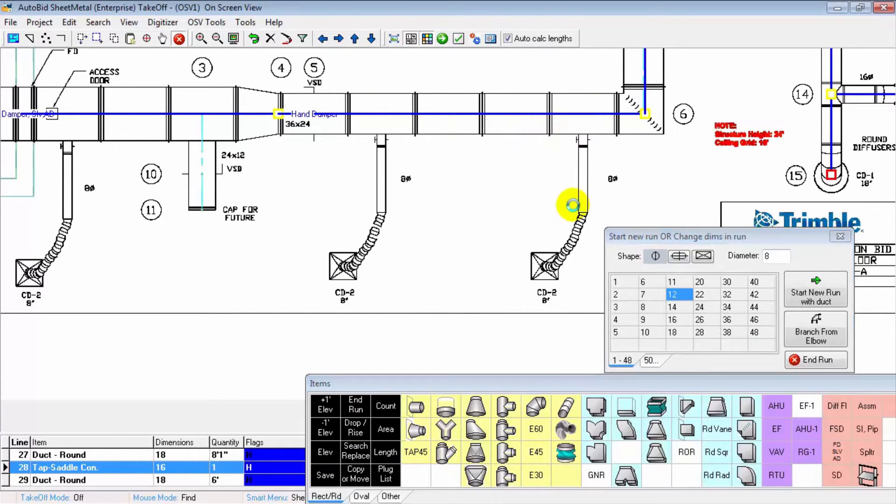
left_click(589, 215)
left_click(381, 114)
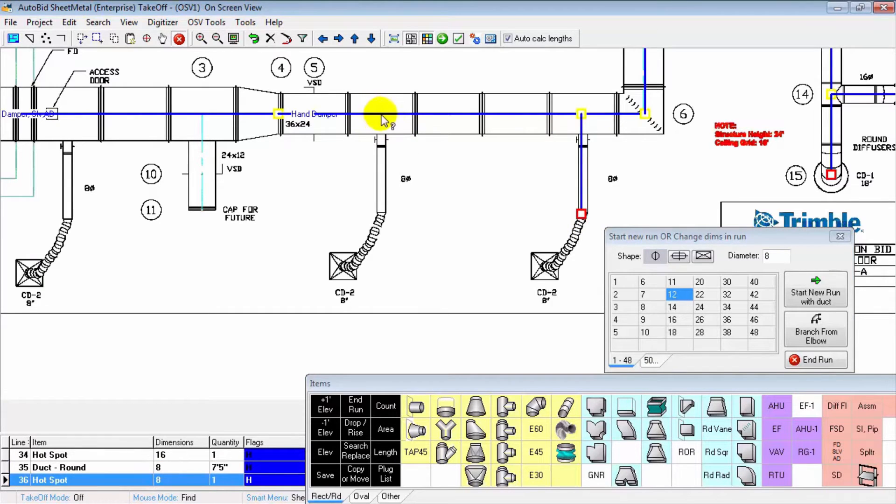
left_click(384, 212)
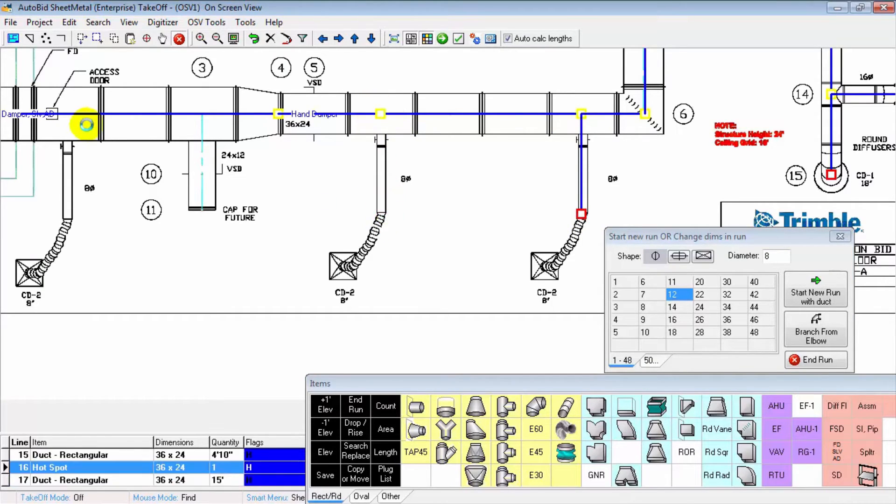
left_click(66, 116)
left_click(62, 215)
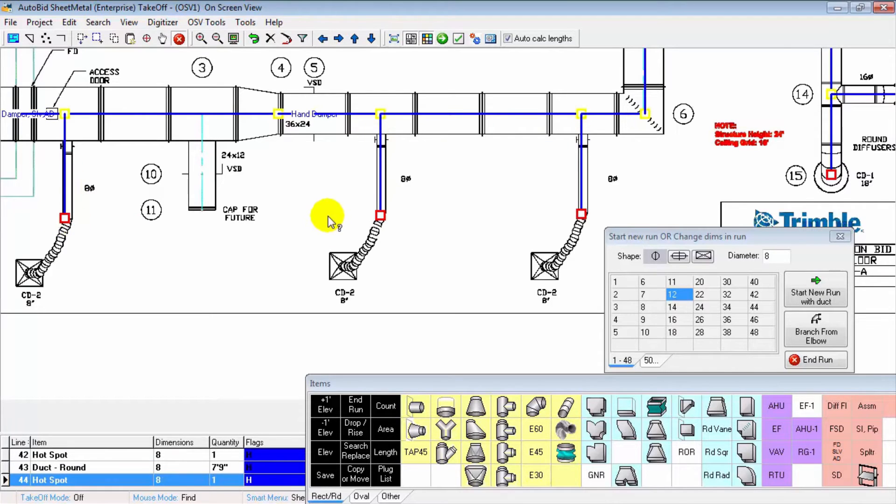
Step: Set the branch diameter to 6 and add three round branches from the main between points 7 and 9 to the CD-2 flex connections
scroll(327, 217, "down", 2)
left_click_drag(370, 92, 305, 296)
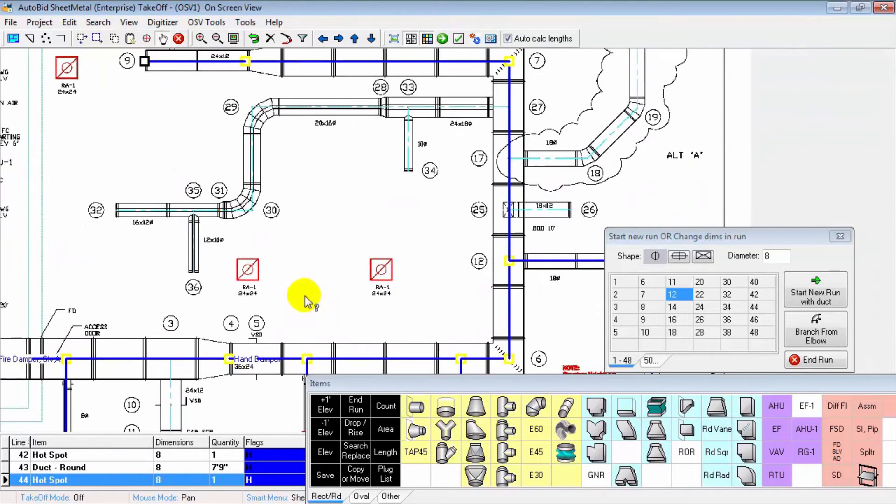
left_click_drag(274, 156, 194, 344)
scroll(202, 337, "up", 2)
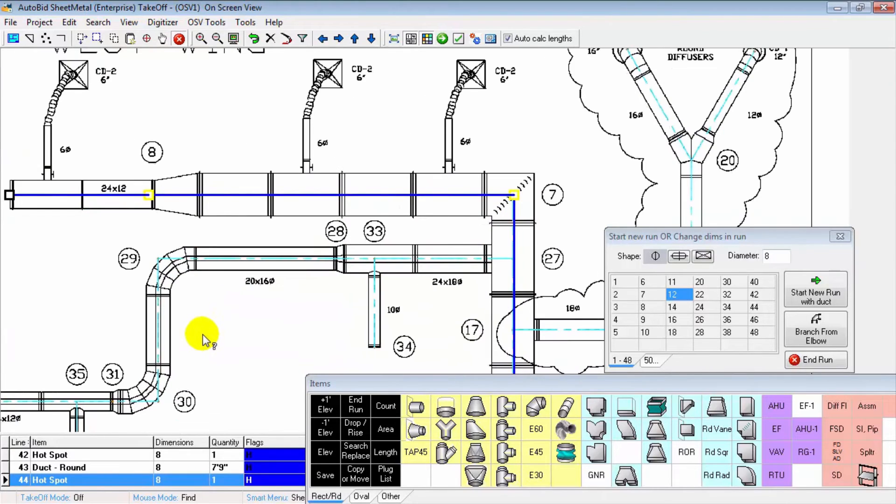
left_click(643, 281)
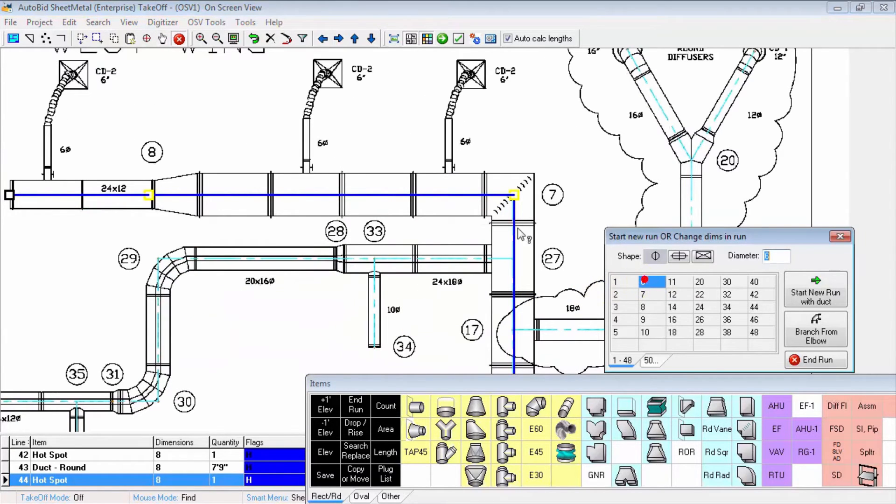
left_click(451, 197)
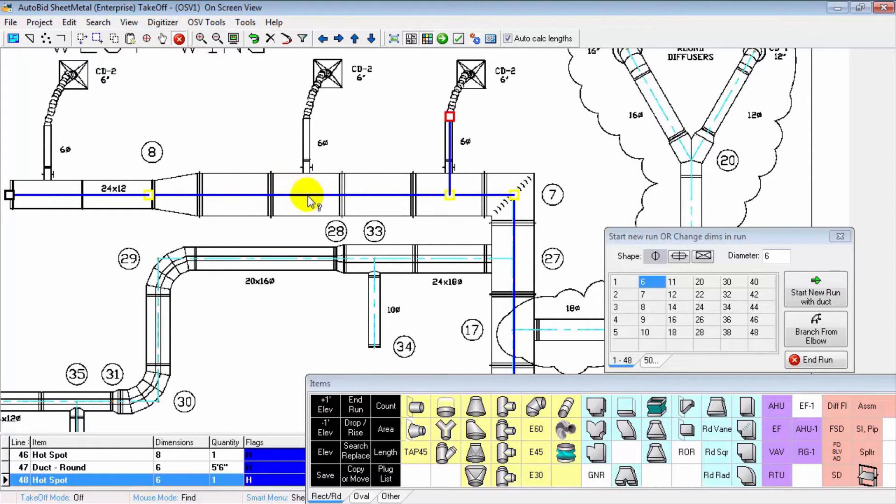
left_click(307, 117)
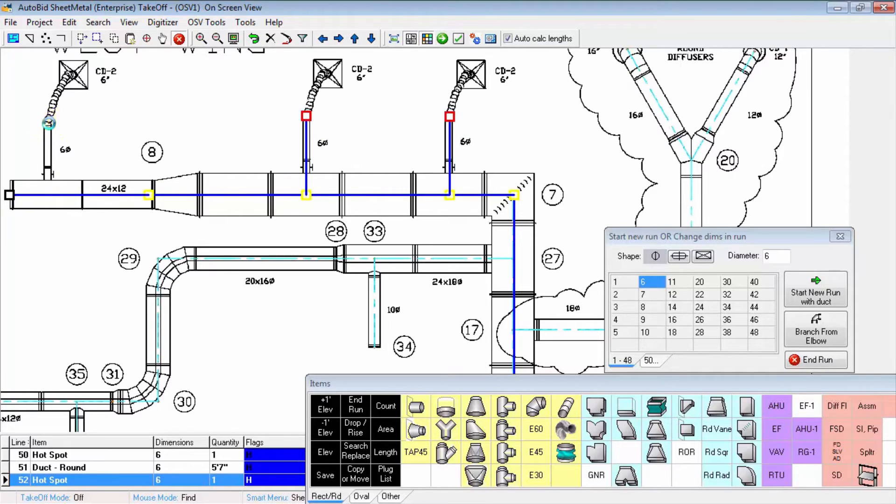
left_click(47, 123)
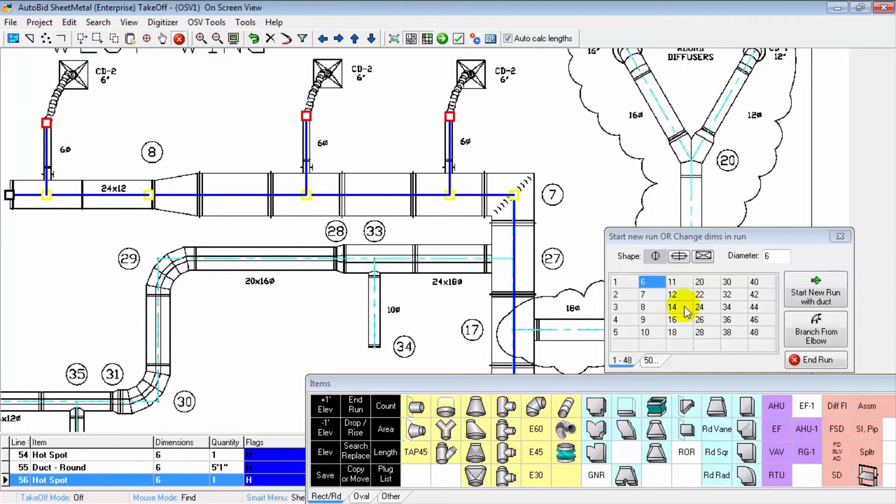
Step: Branch a 24 x 12 rectangular duct from the main at point 3 to the volume damper location at point 10
scroll(397, 297, "down", 2)
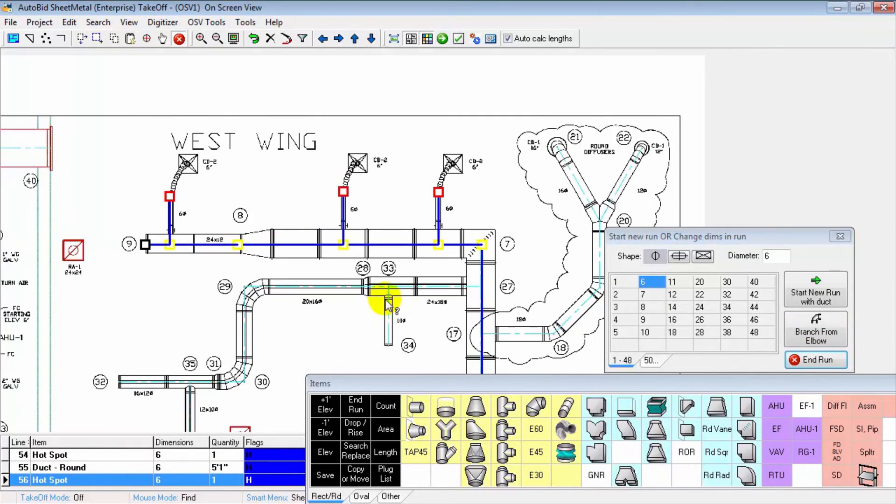
left_click_drag(390, 300, 387, 130)
left_click_drag(333, 281, 422, 207)
left_click_drag(377, 251, 402, 202)
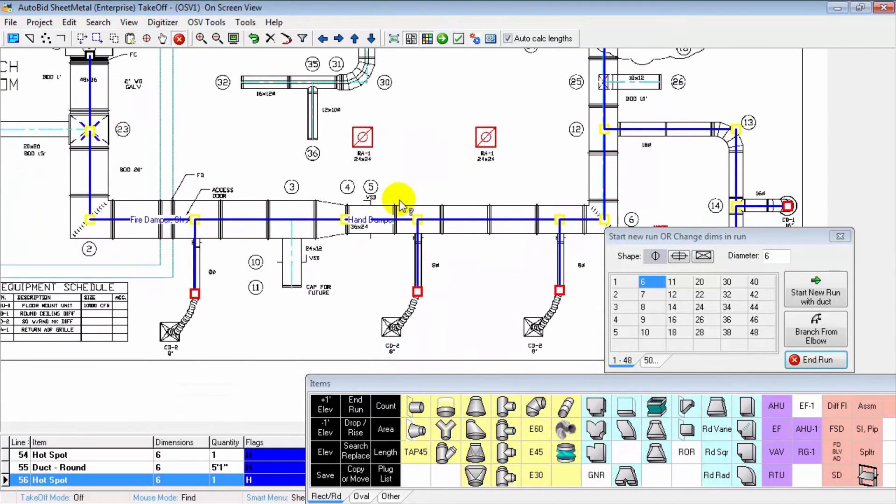
scroll(368, 273, "up", 2)
left_click_drag(366, 255, 436, 270)
scroll(436, 270, "up", 2)
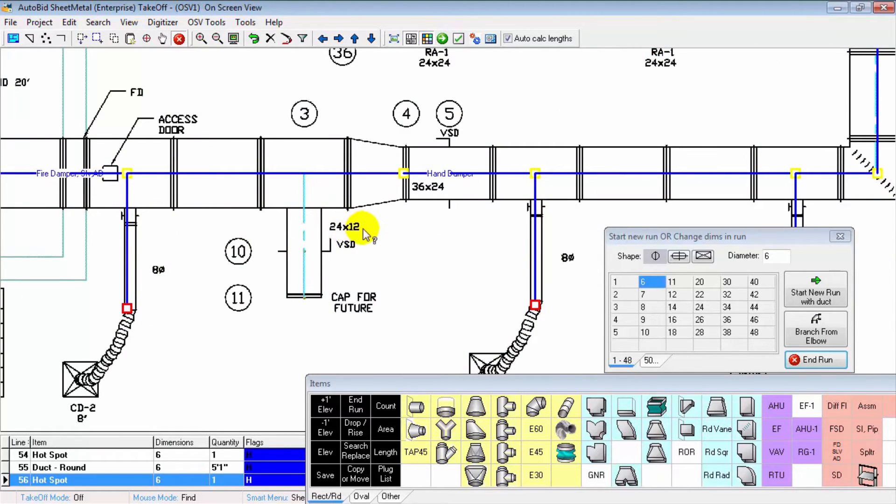
right_click(431, 214)
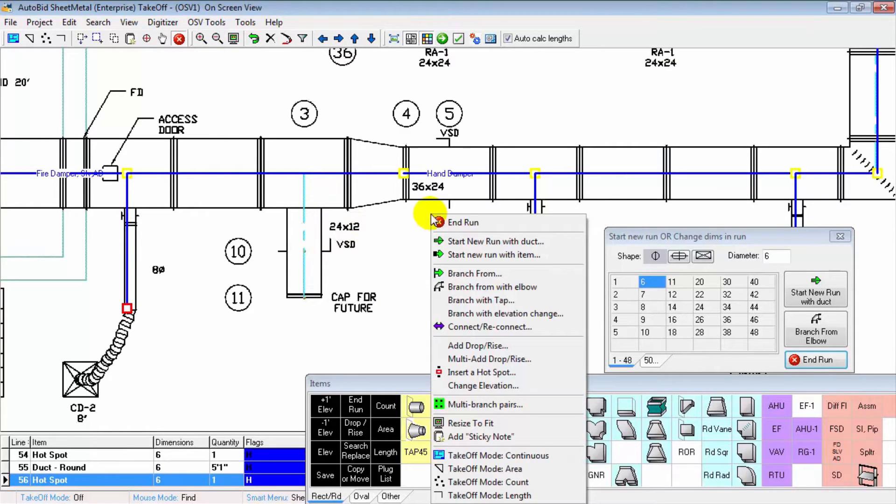
left_click(475, 273)
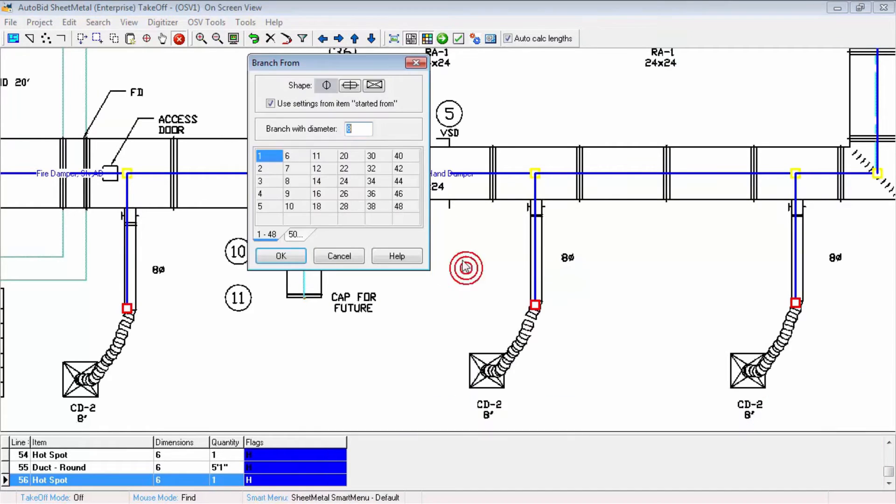
left_click(374, 86)
left_click(365, 127)
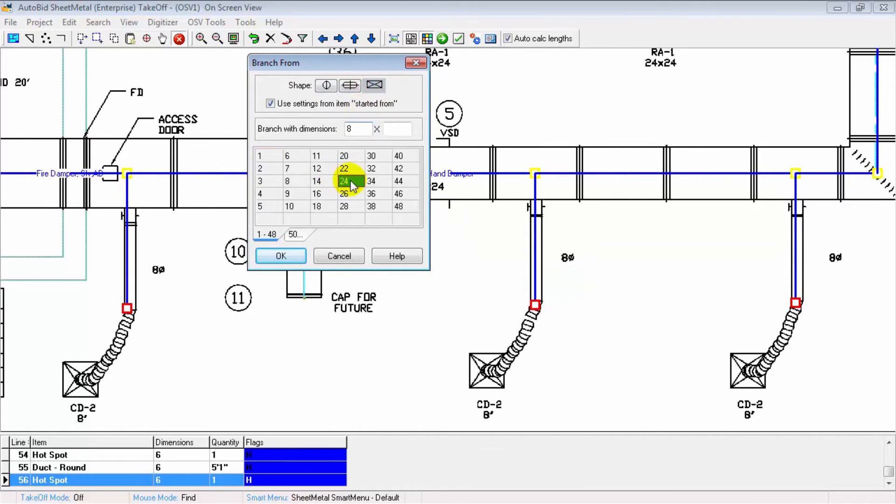
left_click(327, 170)
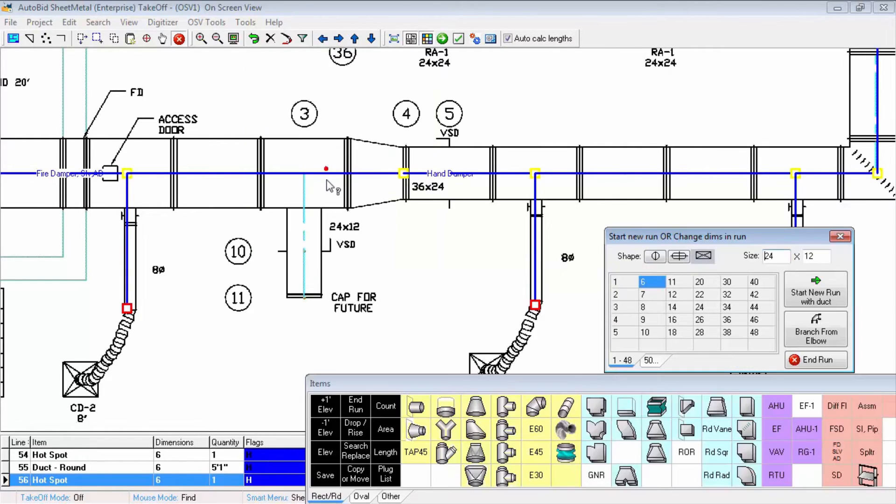
left_click(304, 173)
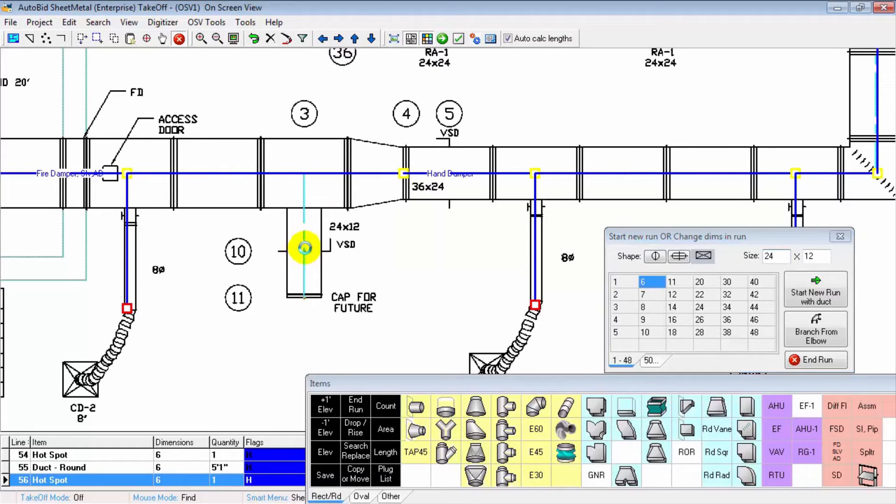
left_click(304, 248)
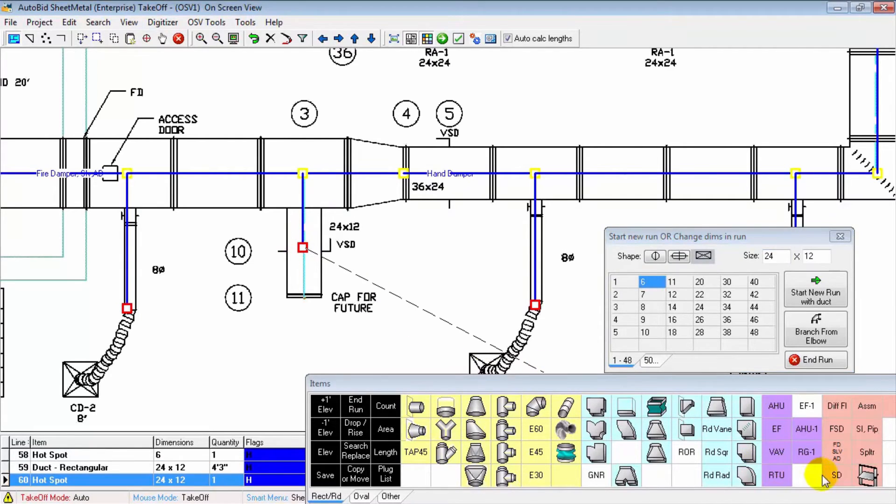
Step: Add a 24 x 12 hand damper at point 10 and extend the branch to an end cap at point 11
left_click(865, 477)
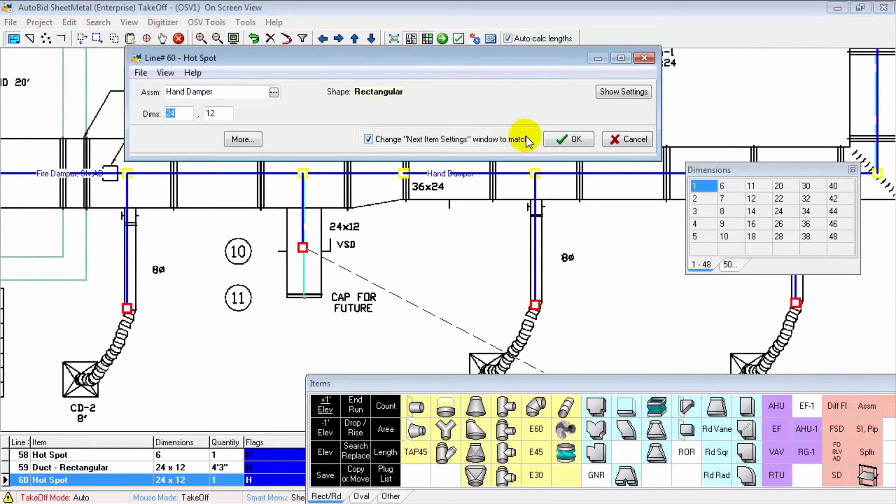
left_click(569, 139)
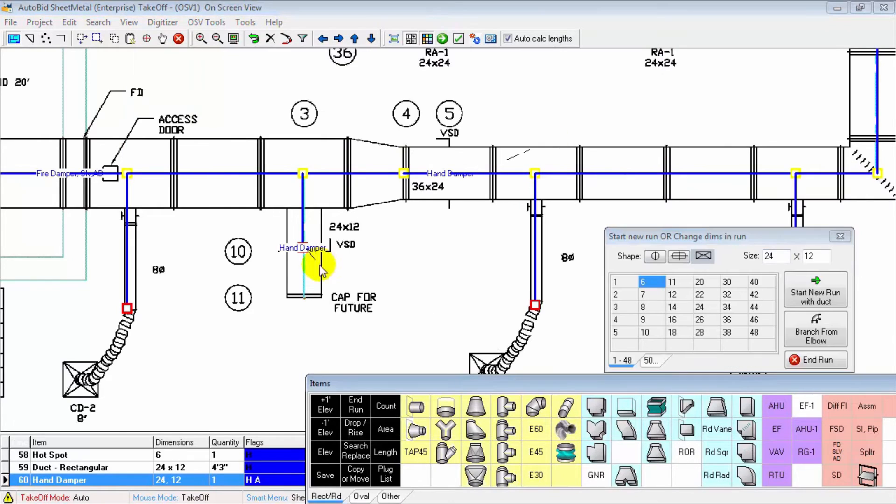
left_click(303, 297)
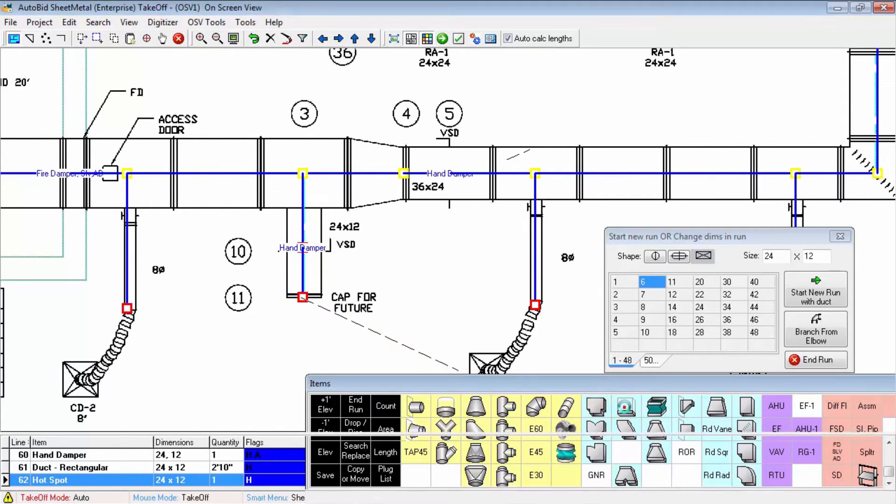
left_click(627, 408)
left_click(548, 140)
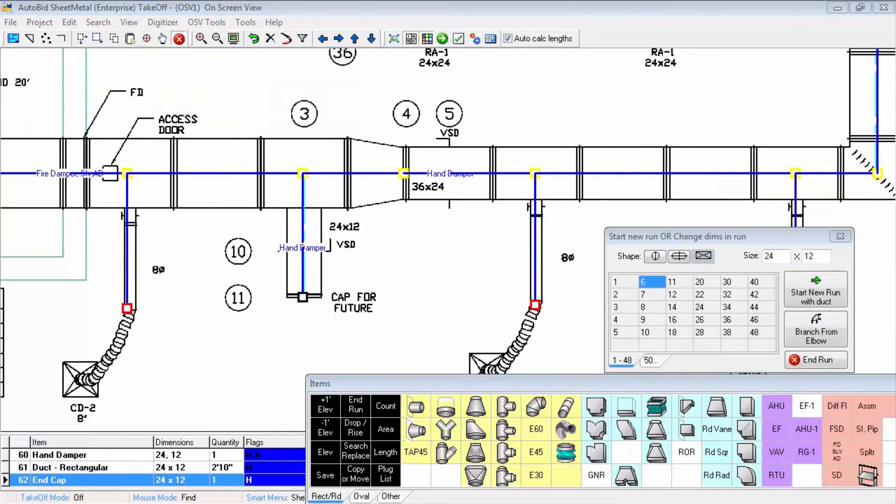
Step: Check the item settings and labor correction factors of the 48x36 main duct between points 1 and 23
left_click_drag(254, 92, 604, 105)
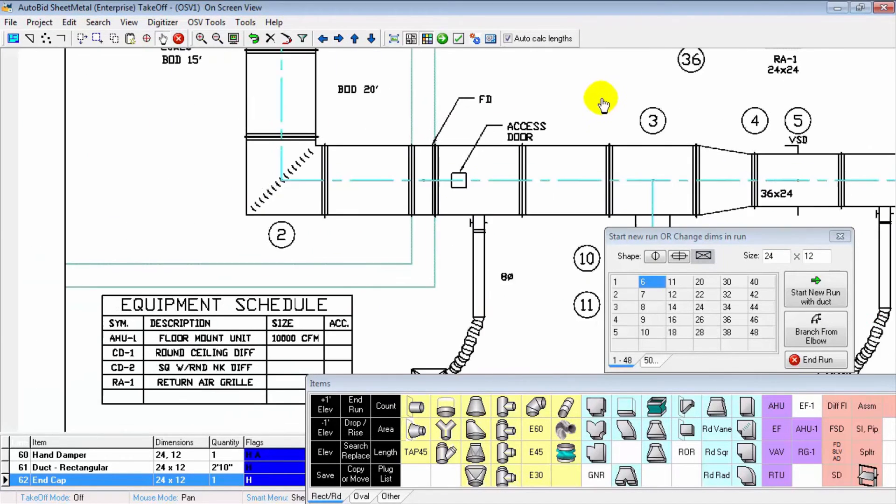
mouse_move(400, 114)
left_mouse_down()
mouse_move(357, 108)
mouse_move(343, 253)
mouse_move(401, 165)
mouse_move(398, 187)
left_mouse_up()
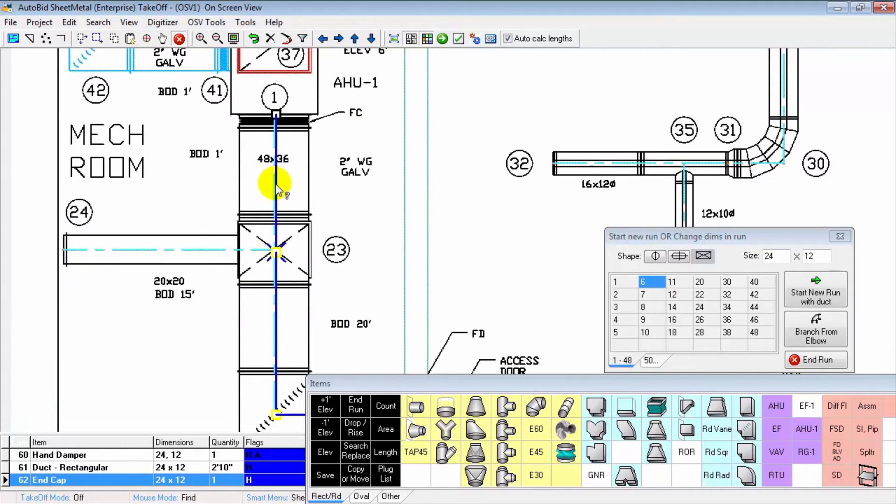
left_click(276, 184)
left_click(275, 184)
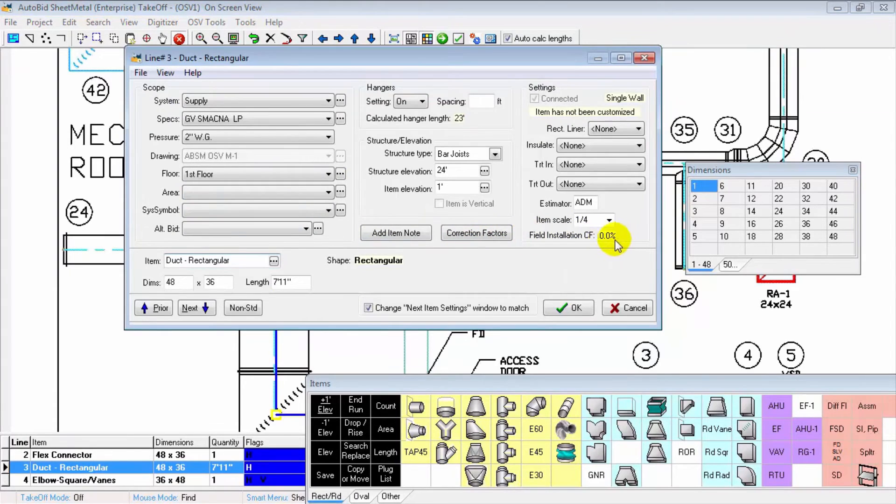
left_click(479, 234)
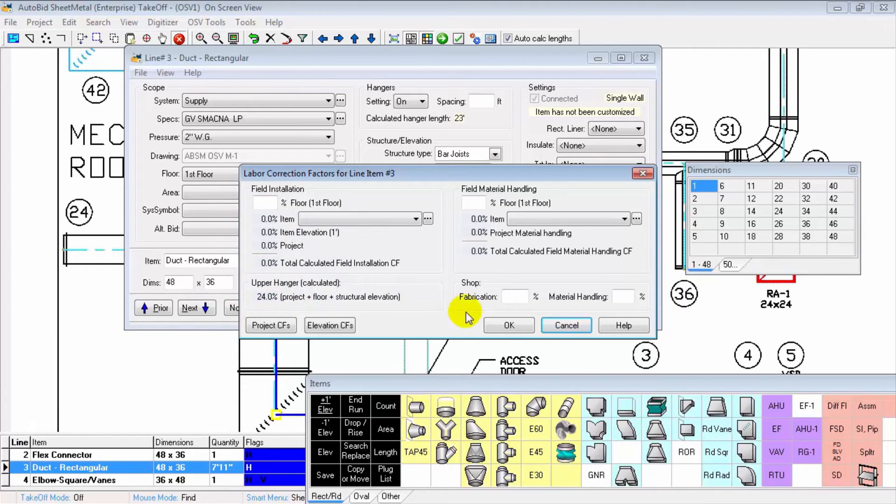
left_click(509, 326)
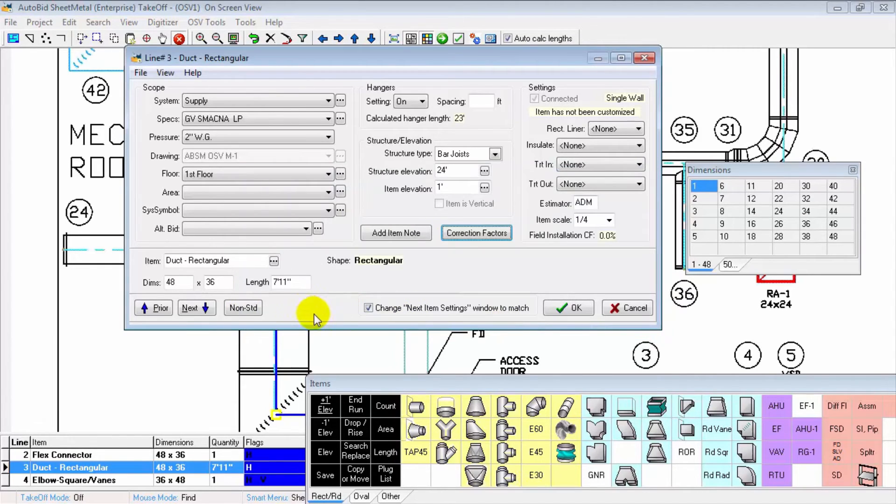
left_click(565, 308)
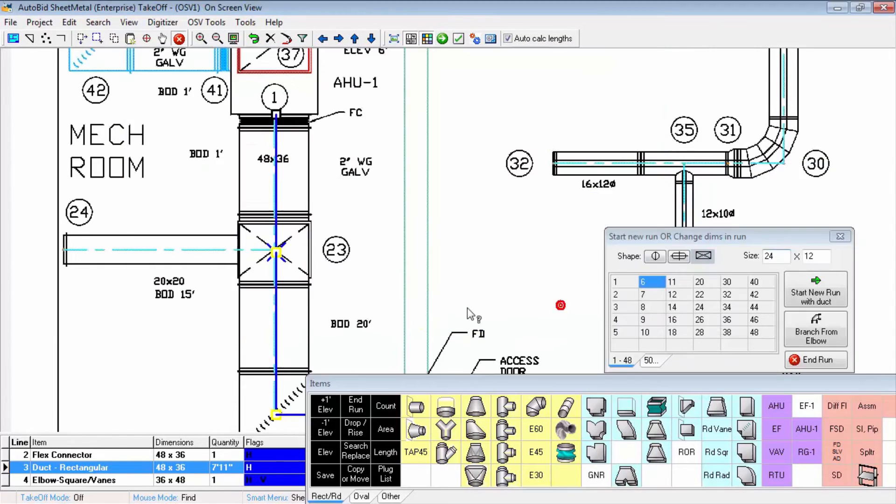
Step: Check the item settings and labor correction factors of the main duct between points 23 and 2
double_click(276, 296)
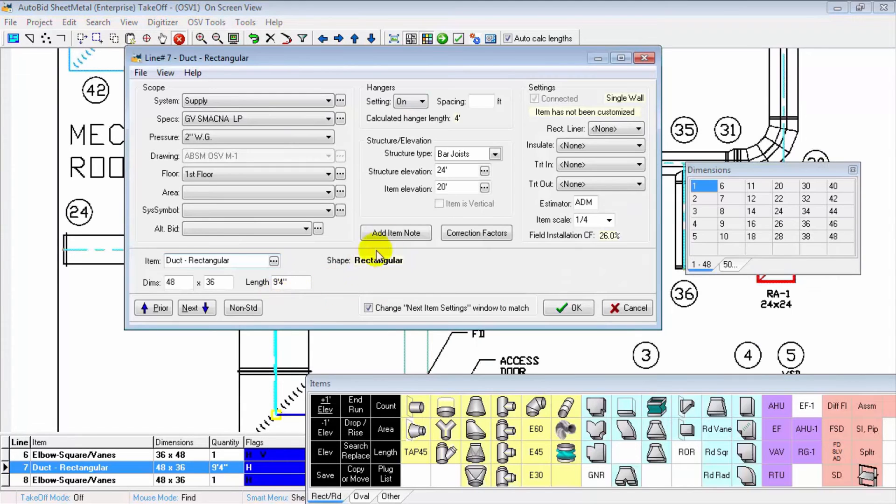
left_click(475, 234)
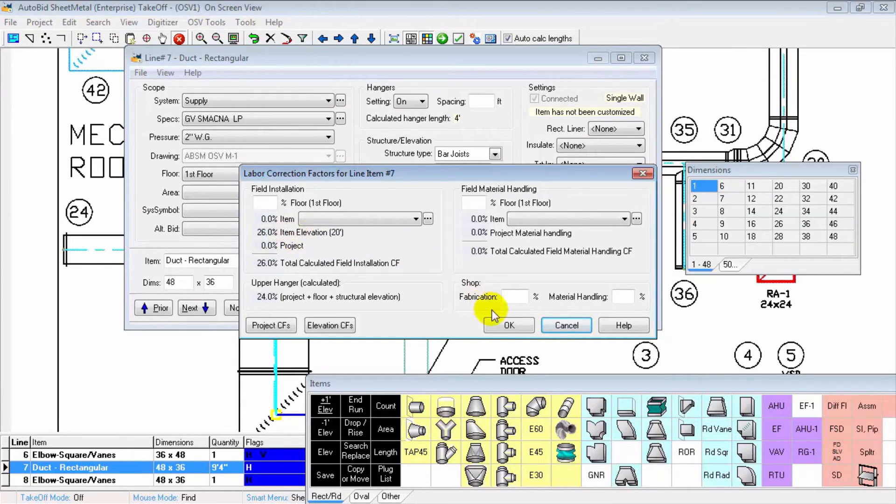
left_click(506, 327)
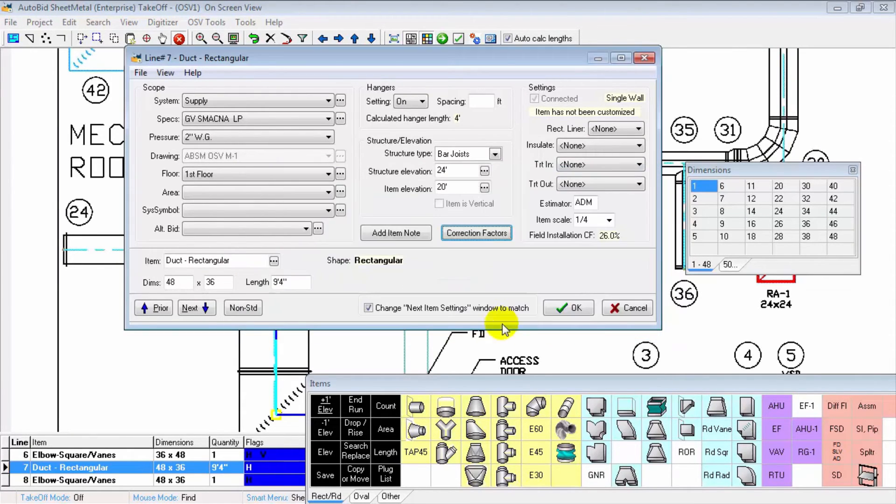
left_click(556, 302)
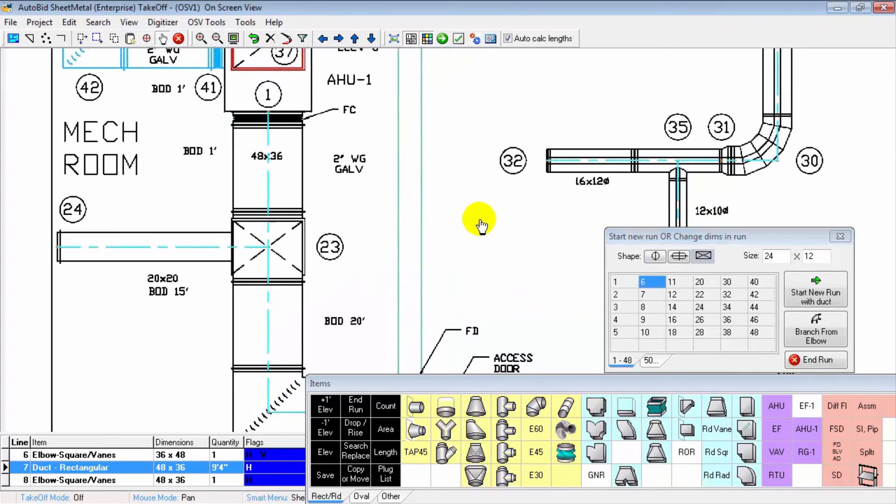
Step: Set up a rectangular branch with elevation change for point 25, sized 12 x 18 and dropping to elevation 10'
scroll(351, 179, "down", 1)
left_click_drag(367, 186, 218, 145)
mouse_move(578, 135)
left_mouse_down()
mouse_move(424, 197)
mouse_move(246, 248)
mouse_move(227, 267)
left_mouse_up()
scroll(218, 265, "up", 1)
scroll(217, 265, "up", 1)
left_click_drag(293, 210, 229, 198)
scroll(228, 198, "up", 2)
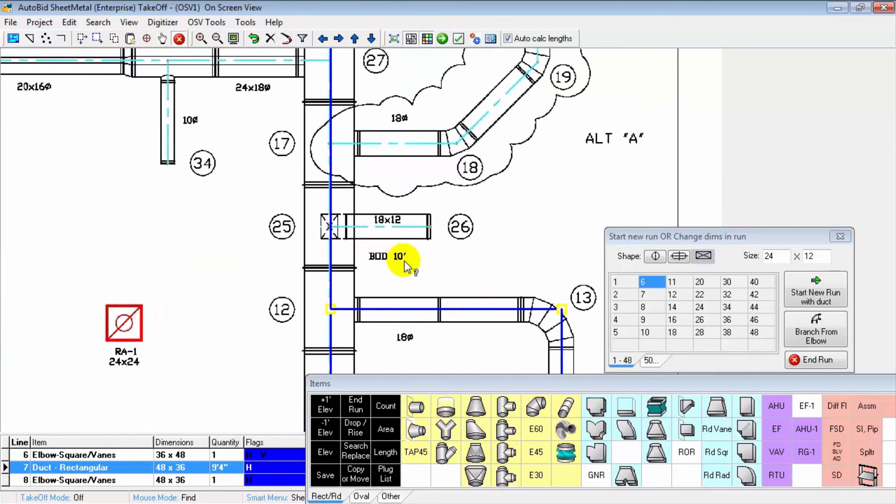
right_click(553, 169)
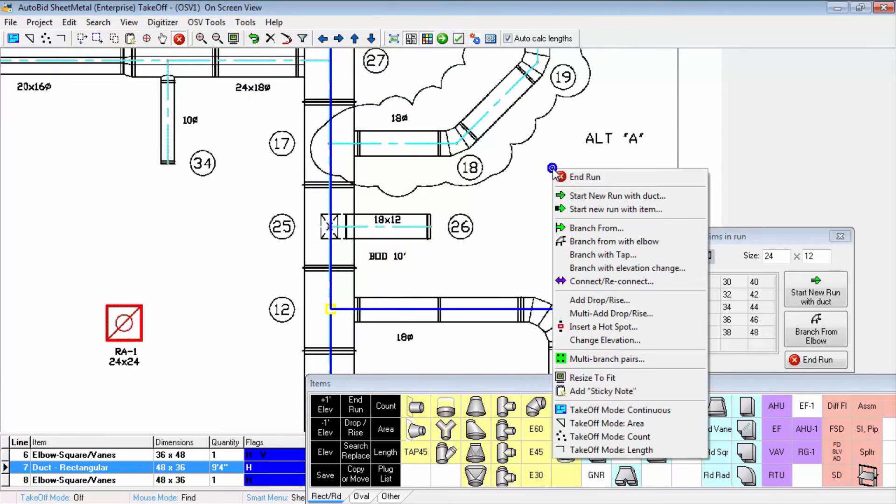
left_click(579, 270)
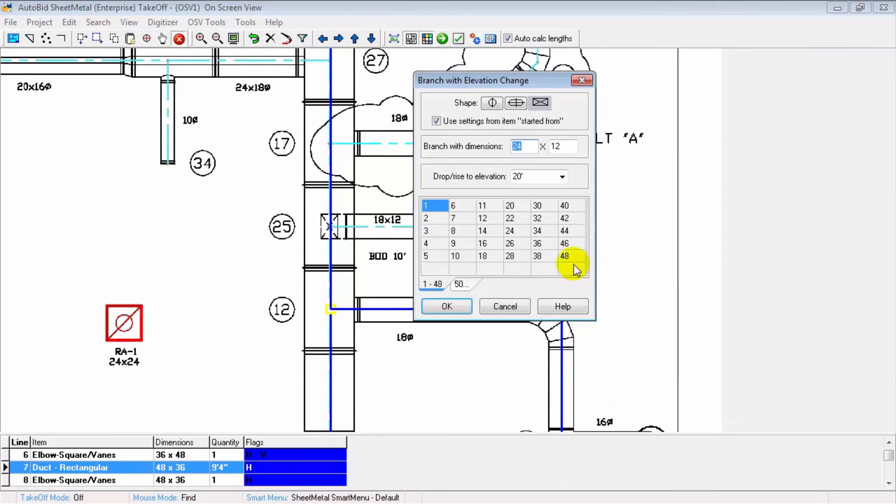
left_click(492, 220)
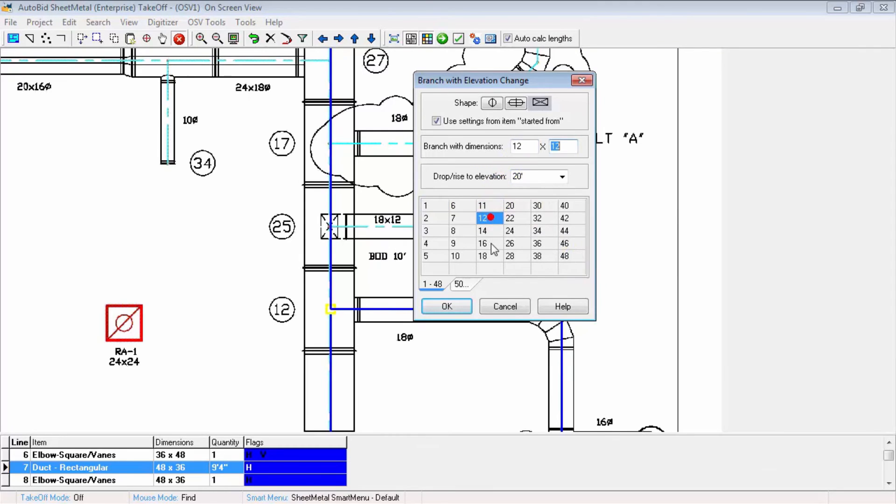
left_click(488, 256)
left_click(456, 255)
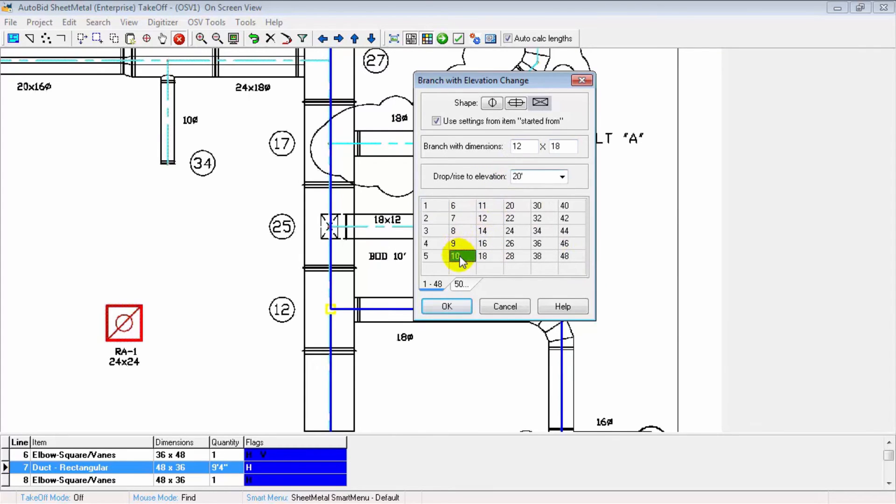
left_click(447, 306)
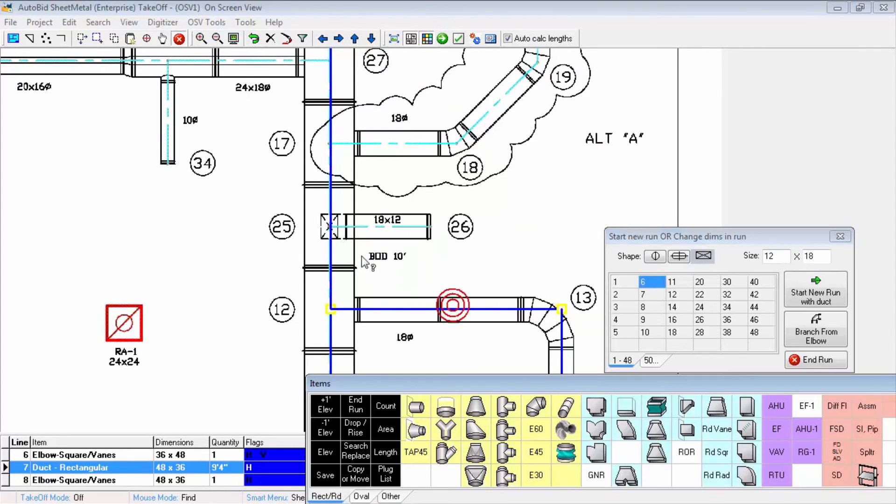
Step: Place the elevation-change branch from the main at point 25 to point 26 and finish it with an 18 x 12 end cap
left_click(330, 227)
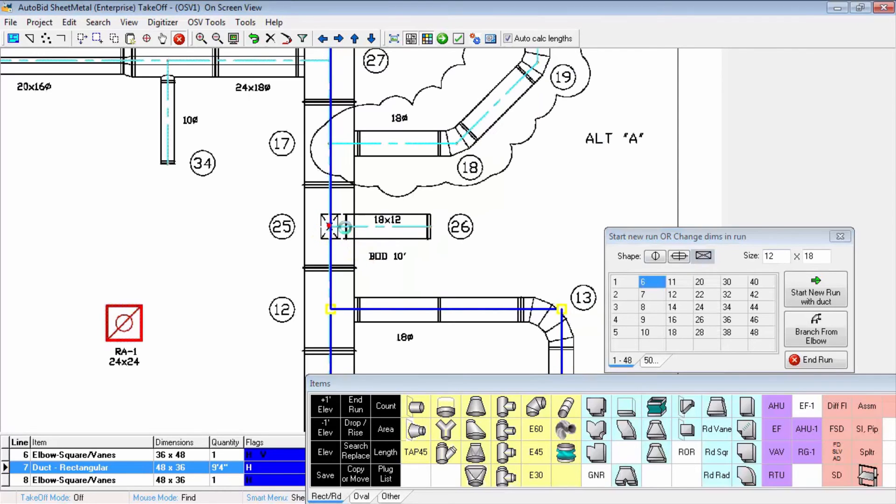
left_click(428, 226)
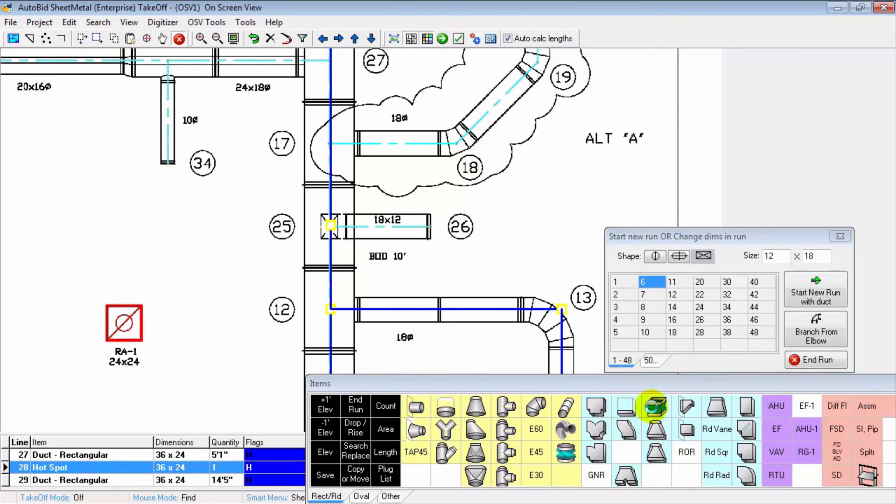
left_click(625, 407)
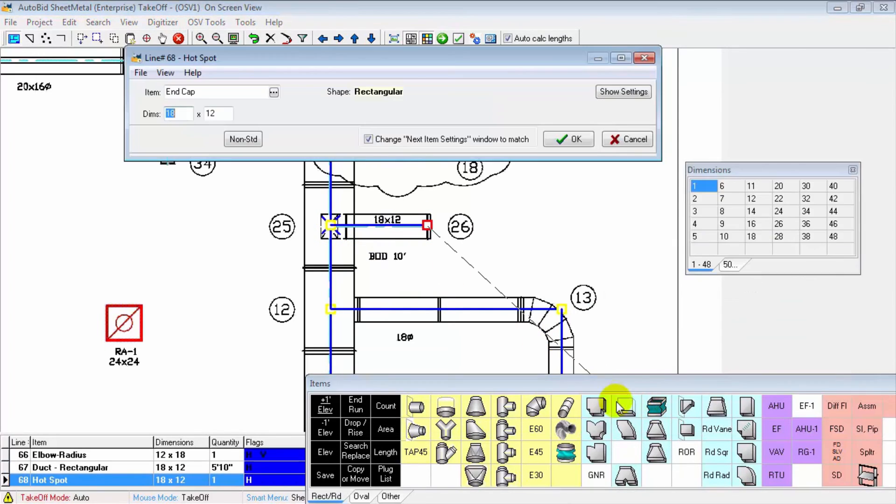
left_click(574, 139)
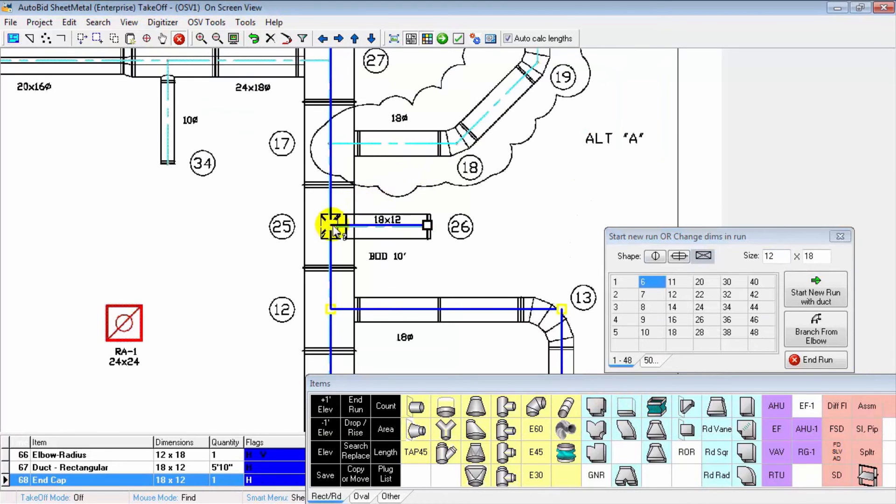
Step: Review the vertical takeoff of the drop at point 25 and look over the whole drawing
left_click(333, 227)
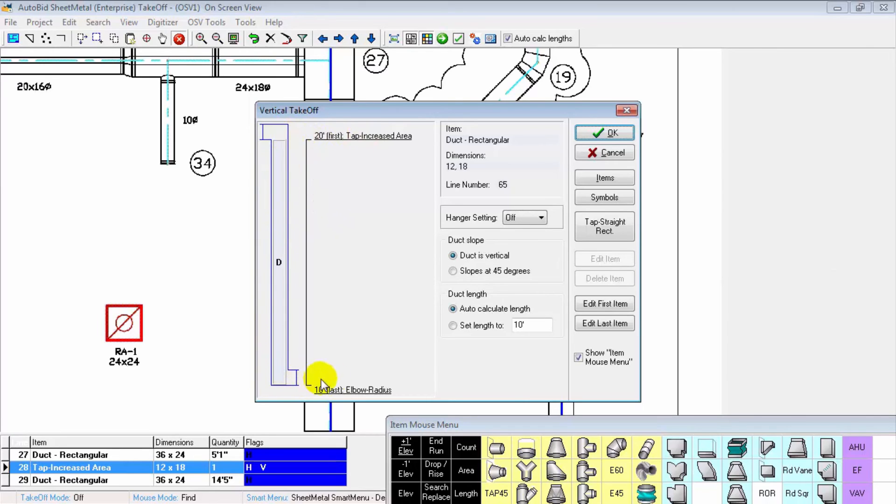
left_click(634, 134)
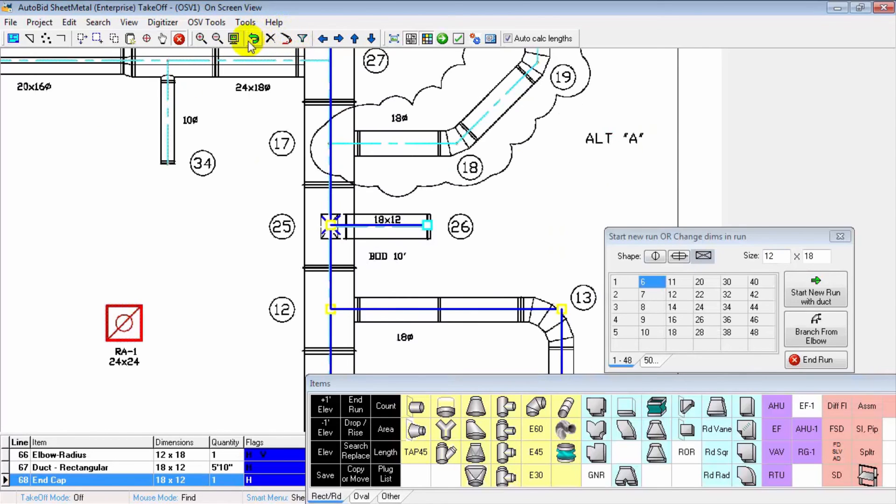
left_click(233, 38)
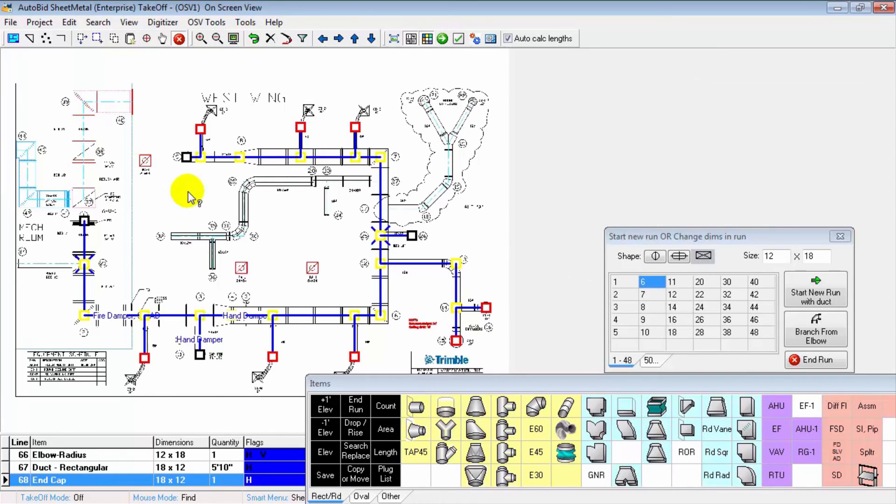